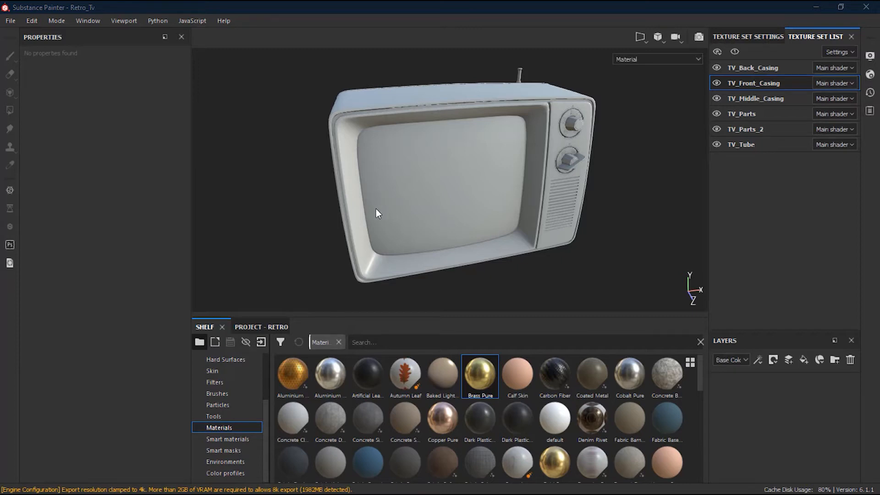
Select the TV_Middle_Casing texture set and toggle its visibility to identify that part on the television model
left_click_drag(339, 206, 483, 201, "alt")
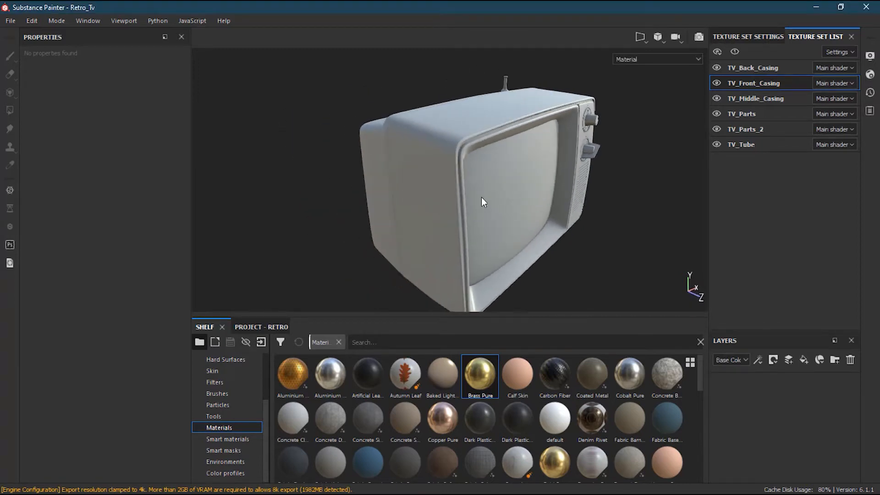
left_click(770, 100)
left_click(716, 97)
left_click(716, 98)
left_click(716, 97)
left_click(717, 98)
left_click_drag(575, 181, 556, 186, "alt")
right_click_drag(403, 152, 540, 174, "alt")
left_click_drag(497, 151, 466, 183, "alt")
left_click_drag(375, 188, 464, 169, "alt")
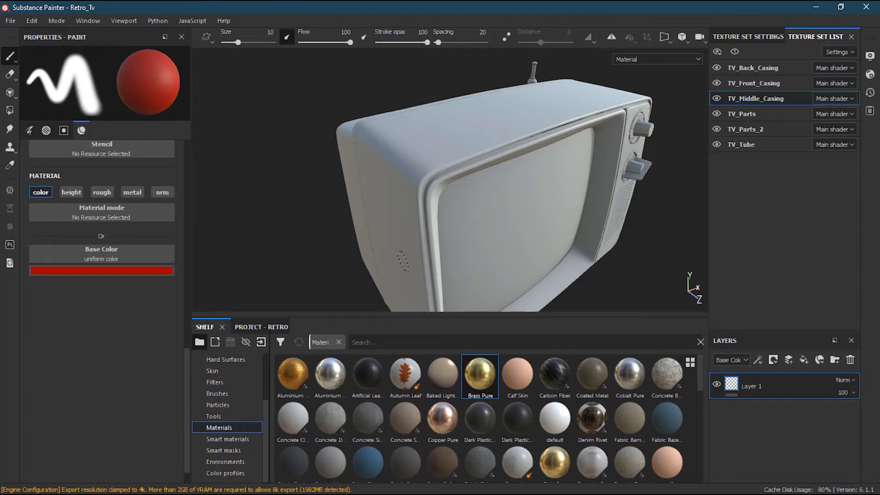
Apply the Black_Plastic smart material from the project's own resources to the television's middle casing
left_click(261, 326)
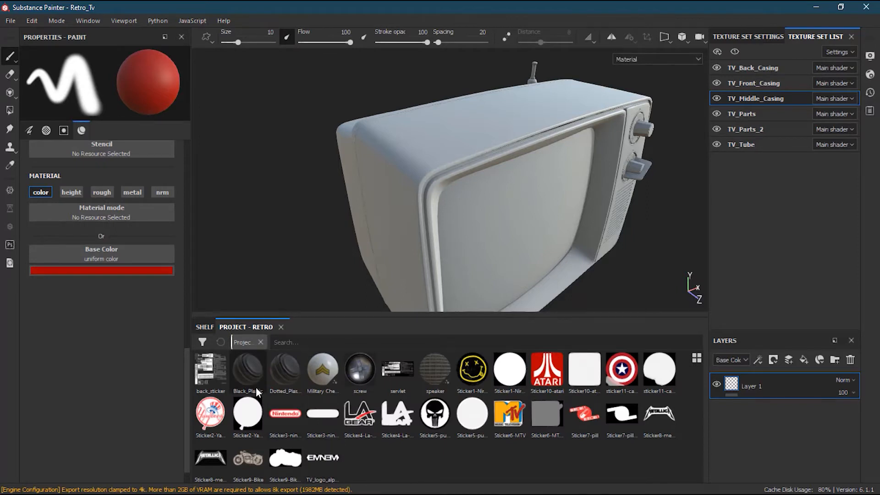
mouse_move(254, 384)
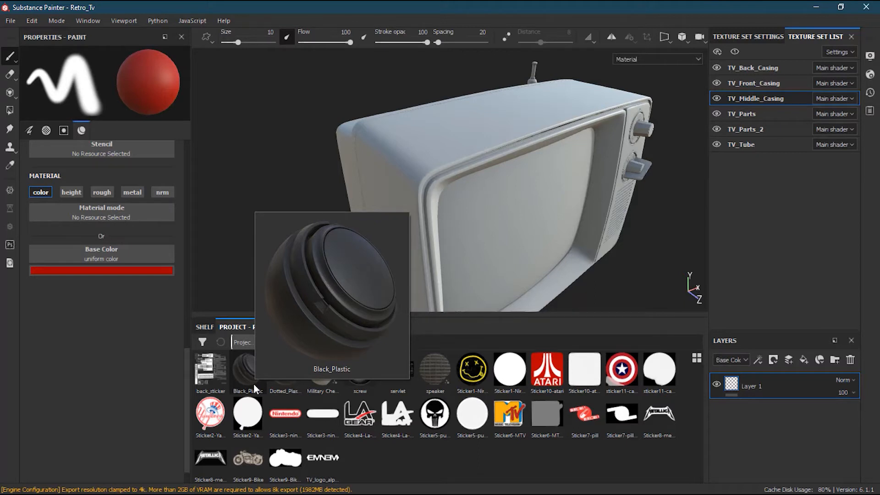
mouse_move(281, 388)
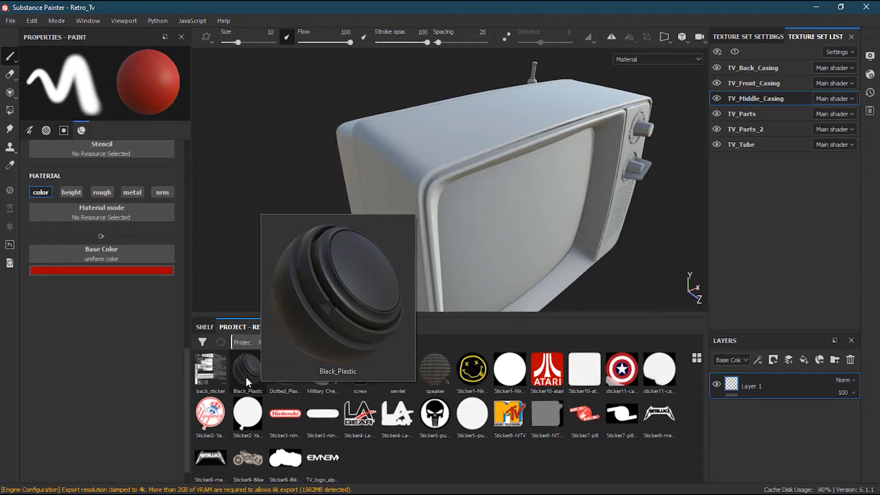
left_click_drag(245, 375, 424, 183)
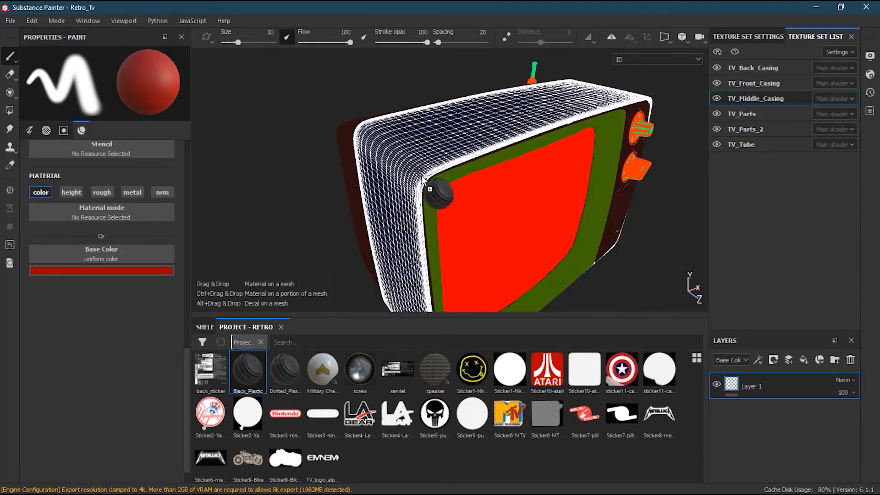
left_click_drag(424, 182, 346, 164)
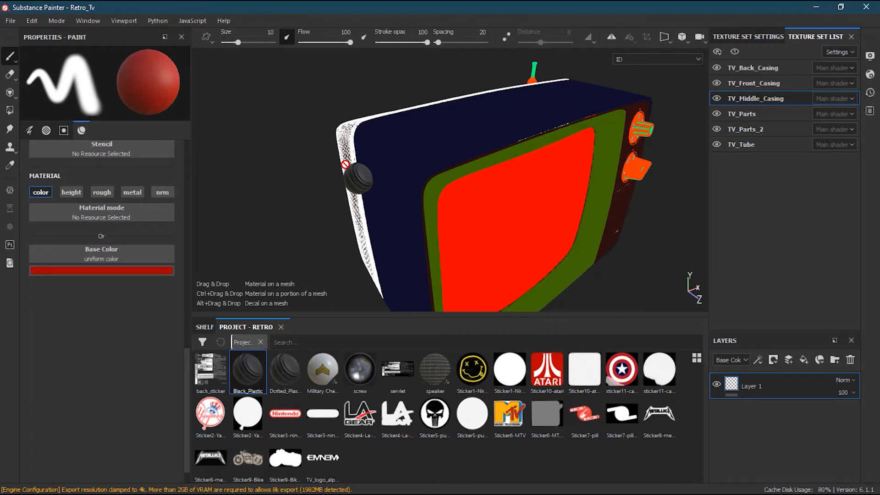
left_click_drag(345, 164, 387, 159)
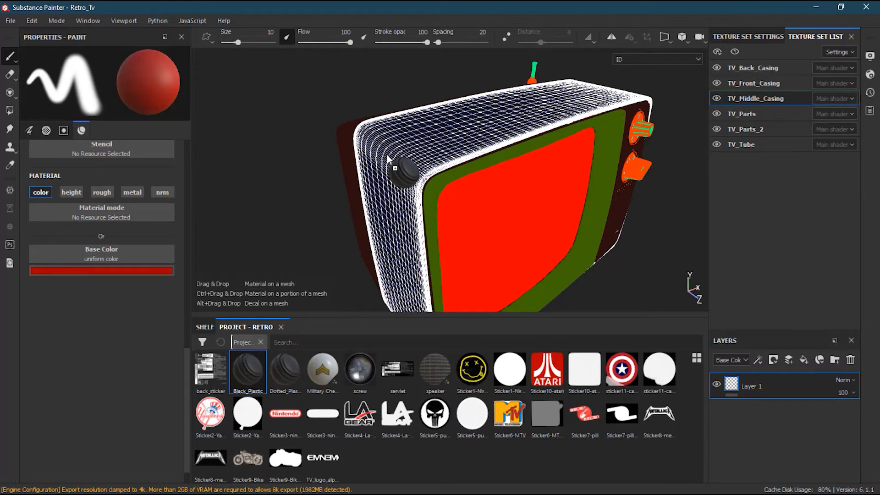
left_click_drag(387, 159, 388, 159)
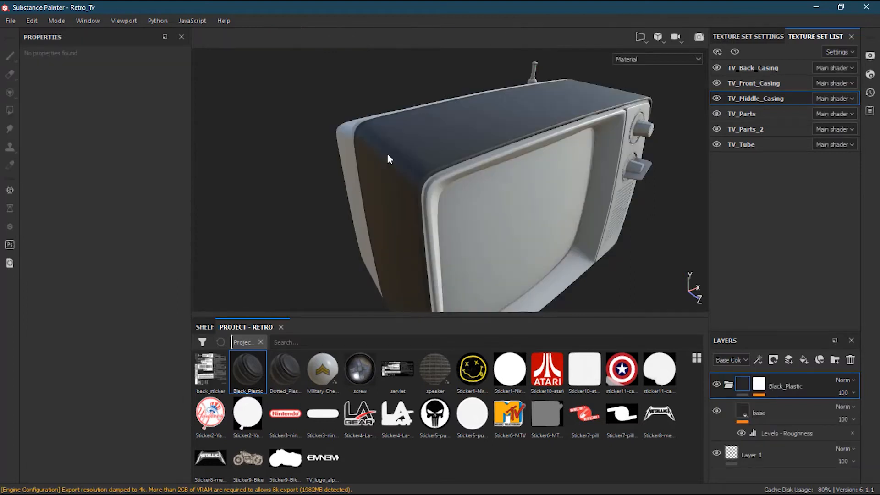
Select the base fill layer inside the Black_Plastic folder and save the project
left_click_drag(425, 189, 546, 283, "alt")
left_click_drag(505, 248, 444, 235, "alt")
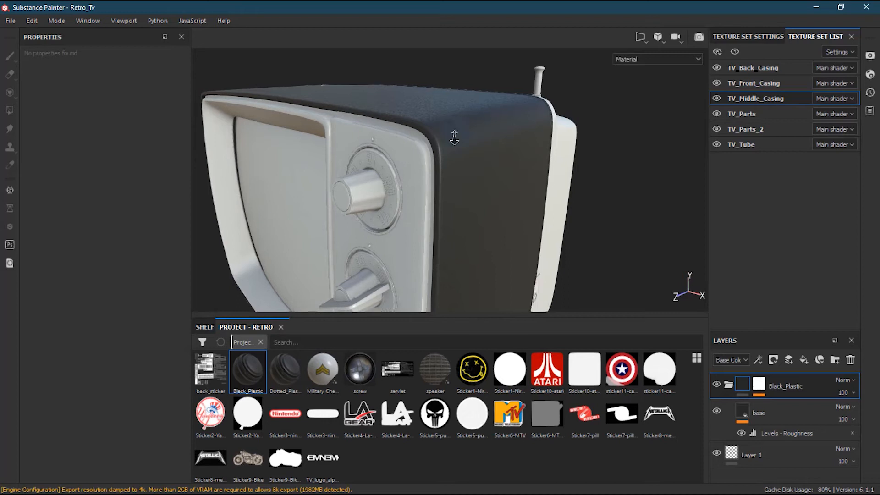
scroll(433, 137, "up", 3)
left_click_drag(428, 138, 447, 187, "alt")
scroll(549, 169, "up", 2)
mouse_move(550, 169)
left_mouse_down("alt")
mouse_move(537, 175)
mouse_move(547, 169)
left_mouse_up("alt")
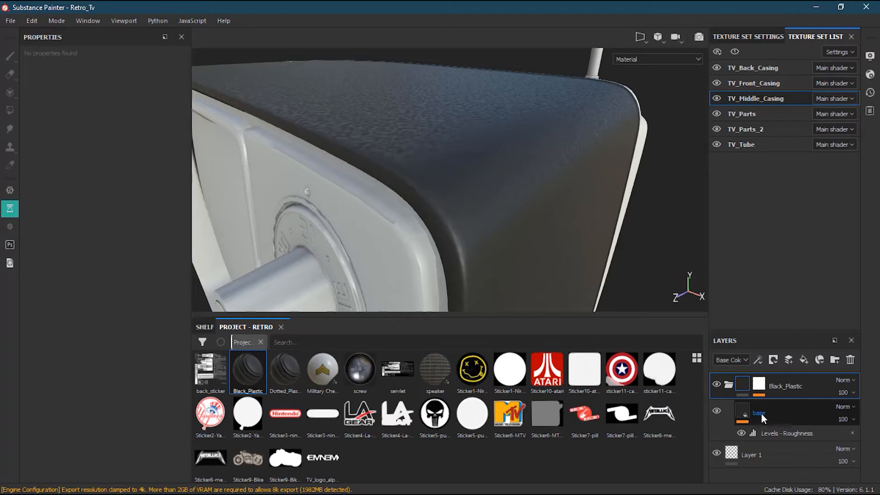
left_click(792, 411)
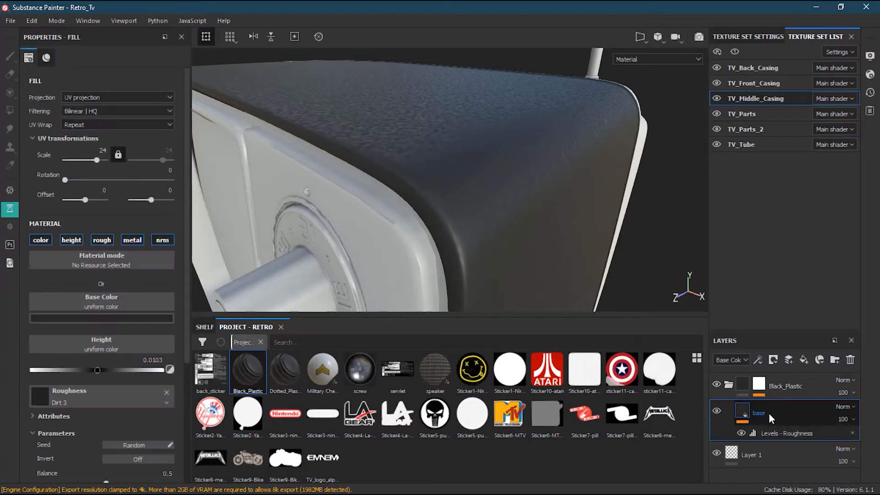
right_click(749, 410)
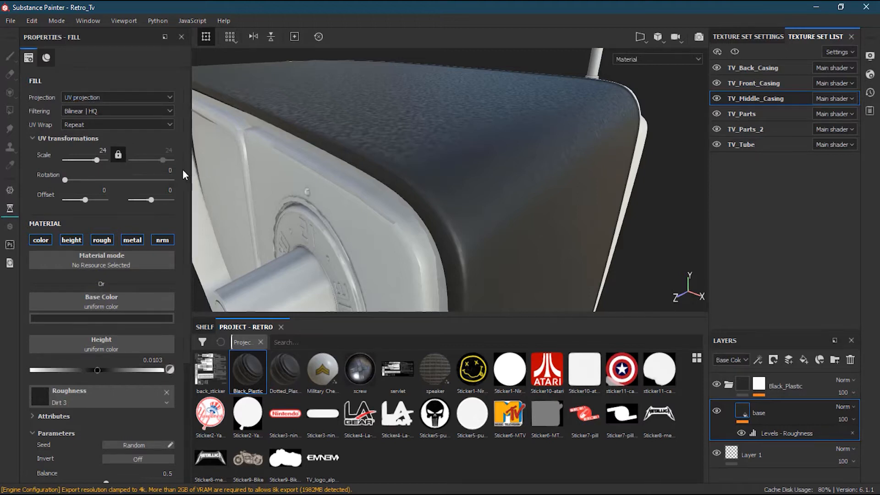
key("ctrl+s")
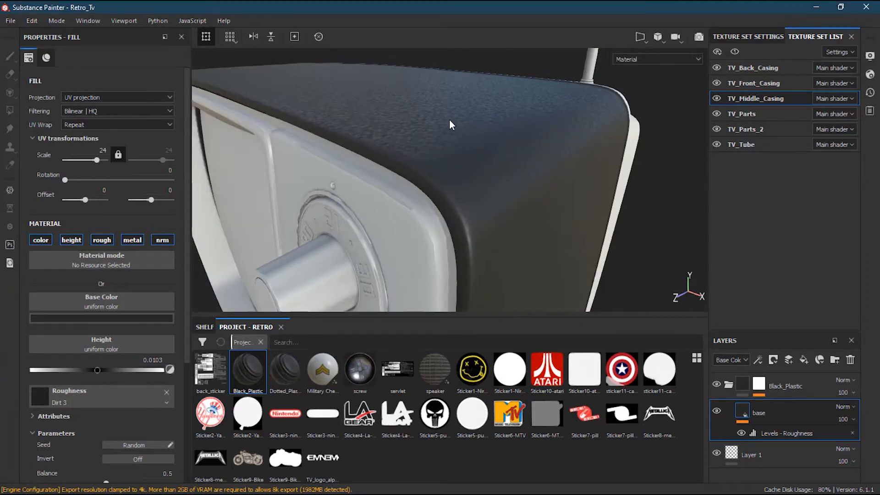
Try Tri-planar projection on the base fill layer and check the texture across the casing's top and rounded edges
left_click_drag(496, 134, 479, 183, "alt")
left_click(121, 94)
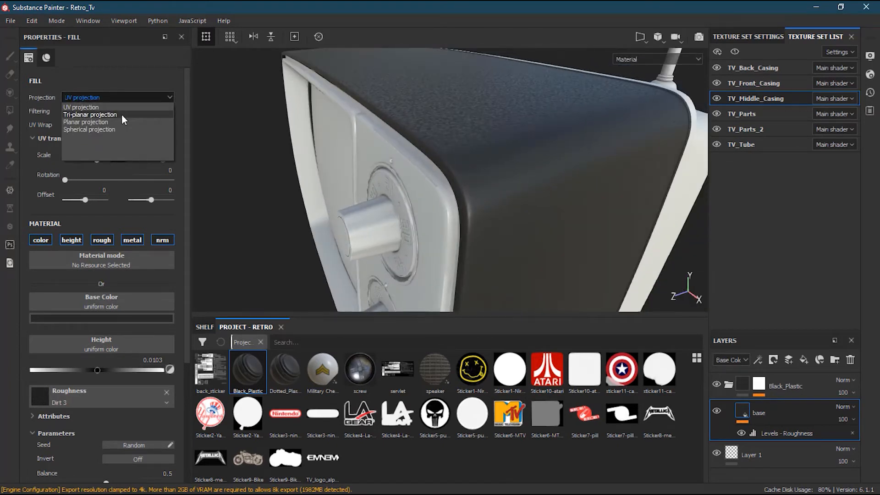
left_click(122, 114)
left_click_drag(576, 141, 595, 189, "alt")
right_click_drag(339, 149, 206, 176, "alt")
right_click_drag(524, 157, 316, 173, "alt")
left_click_drag(316, 173, 502, 163, "alt")
middle_click_drag(453, 158, 563, 212, "alt")
left_click_drag(510, 143, 539, 146, "alt")
right_click_drag(538, 147, 669, 166, "alt")
middle_click_drag(471, 224, 462, 164, "alt")
right_click_drag(463, 162, 735, 122, "alt")
right_click_drag(513, 180, 603, 166, "alt")
left_click_drag(603, 170, 548, 165, "alt")
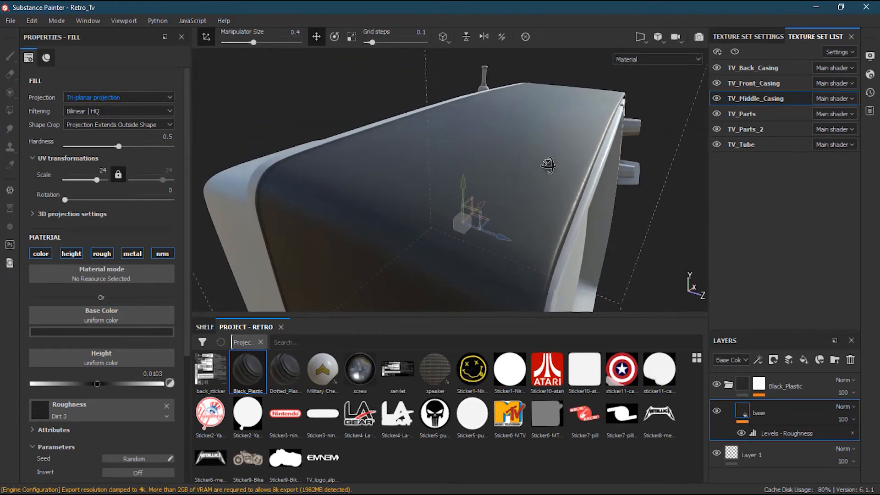
Try Planar projection on the base fill layer and inspect the plastic texture on the casing's top
left_click(122, 98)
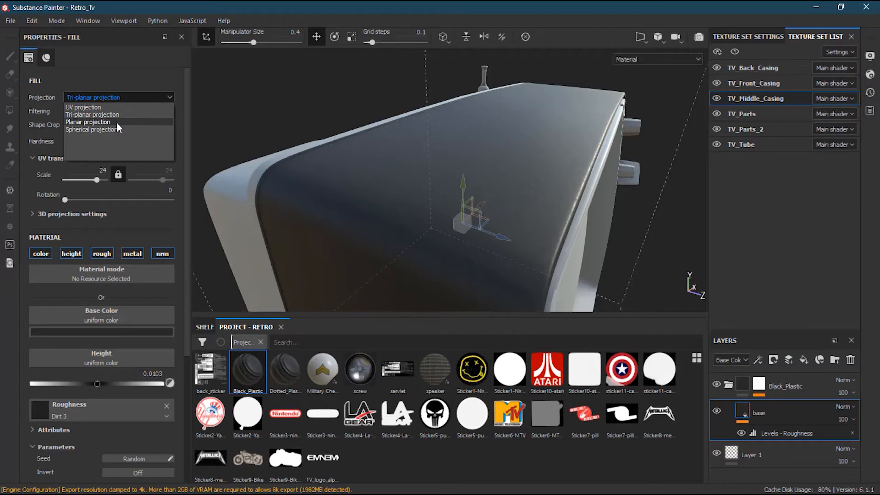
left_click(117, 123)
left_click_drag(471, 179, 340, 257, "alt")
right_click_drag(340, 257, 447, 66, "alt")
left_click_drag(447, 66, 356, 96, "alt")
middle_click_drag(355, 96, 311, 193, "alt")
mouse_move(311, 193)
left_mouse_down("alt")
mouse_move(348, 197)
mouse_move(491, 170)
mouse_move(474, 137)
mouse_move(679, 164)
mouse_move(426, 175)
mouse_move(309, 191)
left_mouse_up("alt")
middle_click_drag(309, 191, 479, 90, "alt")
Try Spherical projection on the base fill layer and inspect its effect on the middle casing
left_click(130, 97)
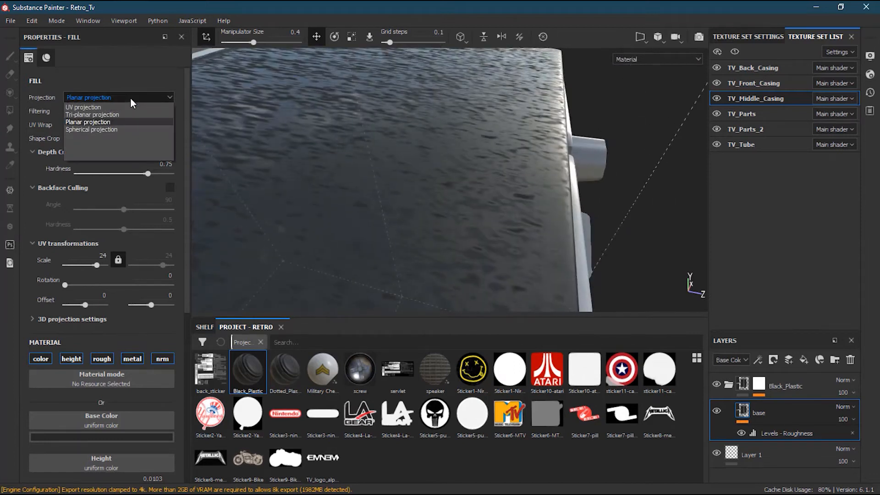
left_click(133, 130)
right_click_drag(417, 136, 218, 191, "alt")
left_click_drag(218, 191, 365, 193, "alt")
middle_click_drag(365, 193, 443, 114, "alt")
right_click_drag(442, 114, 392, 194, "alt")
left_click_drag(393, 182, 397, 173, "alt")
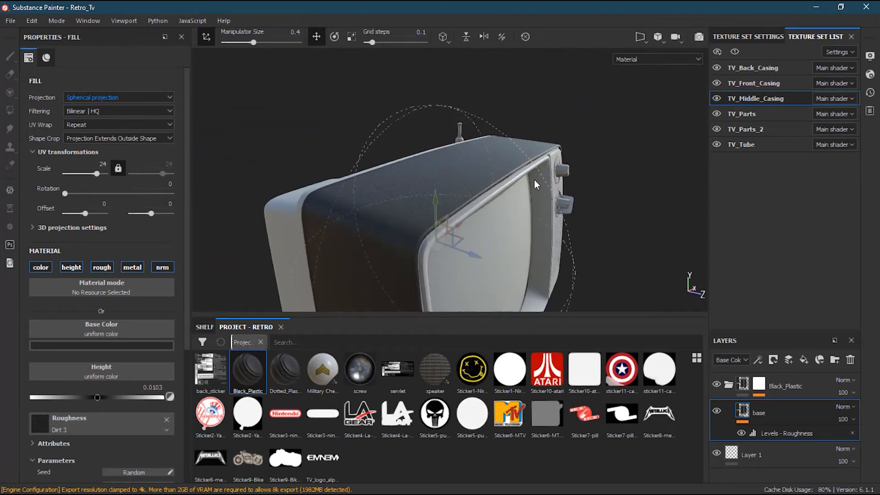
Set the base fill layer's projection back to Tri-planar projection and inspect the casing's surface up close
left_click(141, 98)
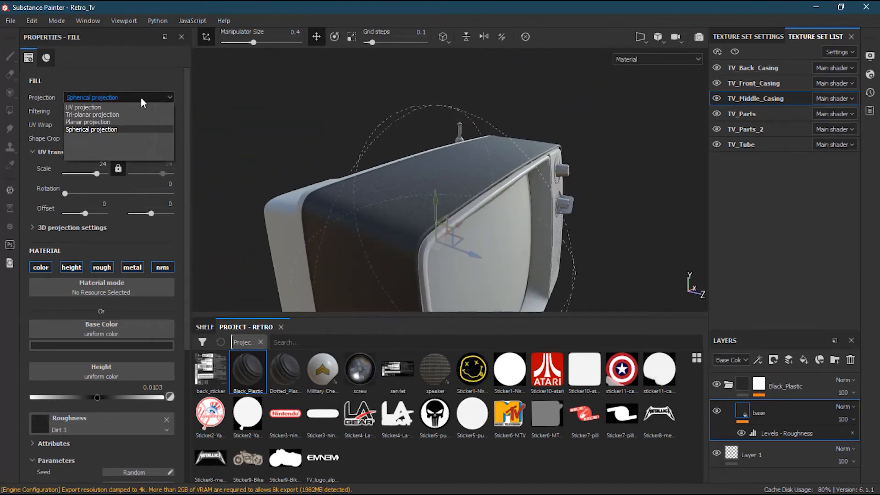
left_click(136, 114)
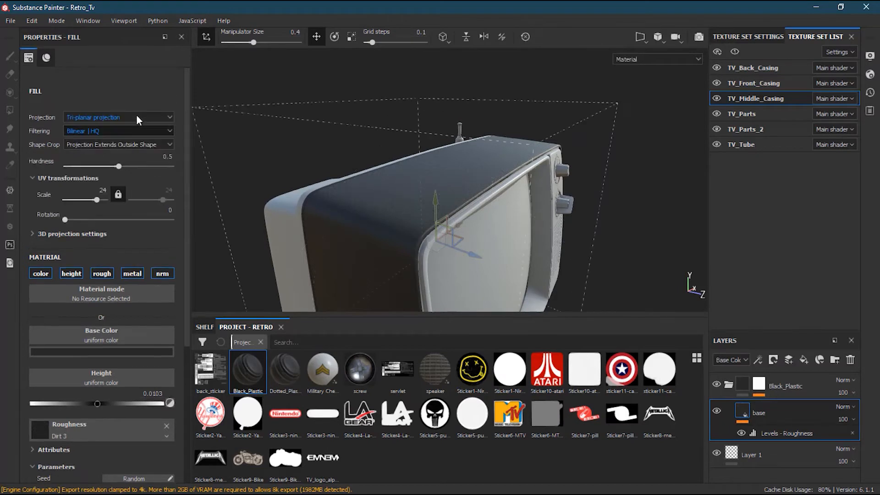
left_click_drag(413, 161, 404, 186, "alt")
mouse_move(400, 196)
left_mouse_down("alt")
mouse_move(413, 180)
mouse_move(404, 193)
left_mouse_up("alt")
right_click_drag(399, 200, 600, 165, "alt")
right_click_drag(390, 233, 584, 184, "alt")
middle_click_drag(546, 226, 550, 114, "alt")
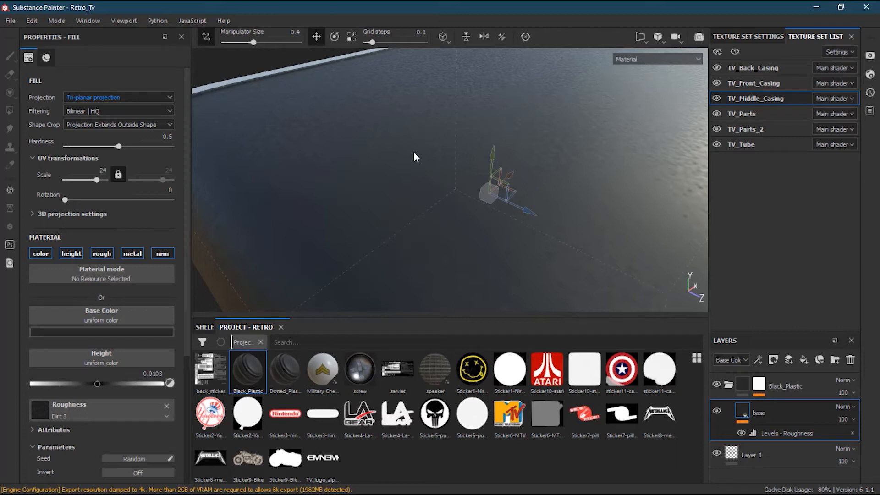
mouse_move(525, 166)
left_mouse_down("alt")
mouse_move(532, 188)
mouse_move(518, 184)
mouse_move(536, 159)
left_mouse_up("alt")
right_click_drag(536, 158, 505, 137, "alt")
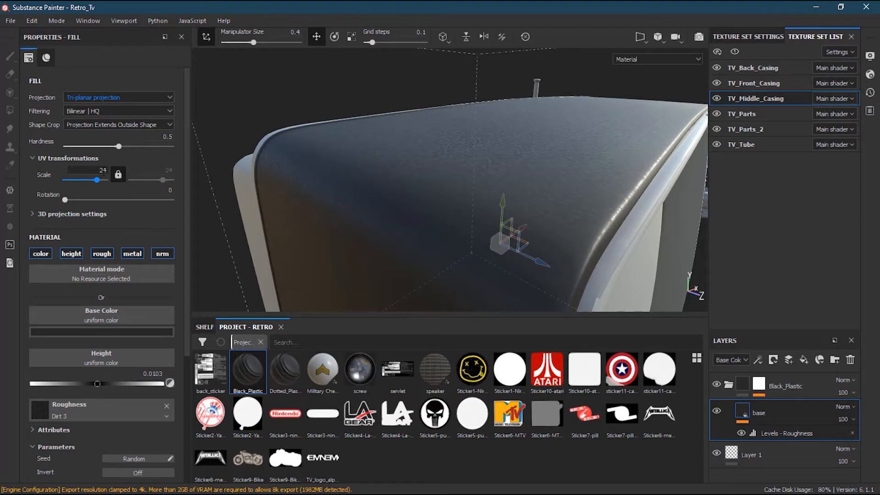
Try UV scales of 30 and 50 on the base fill layer to compare the plastic grain size
right_click_drag(327, 141, 628, 119, "alt")
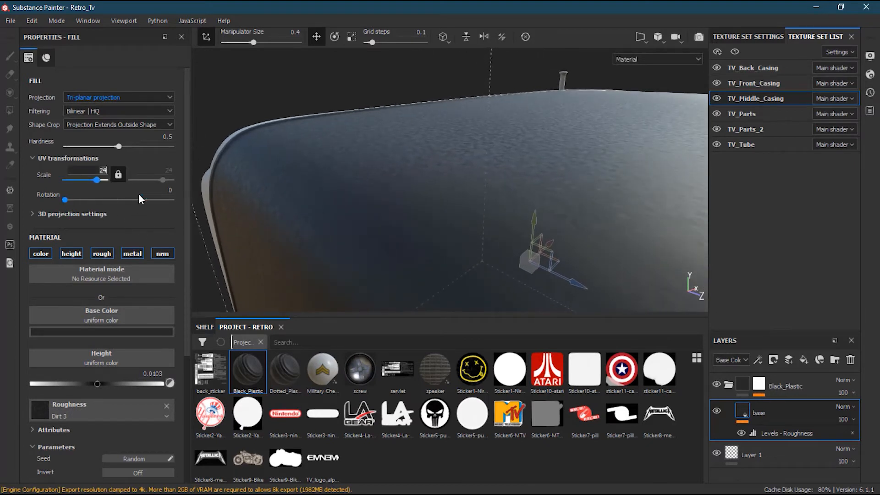
type("30")
key("Return")
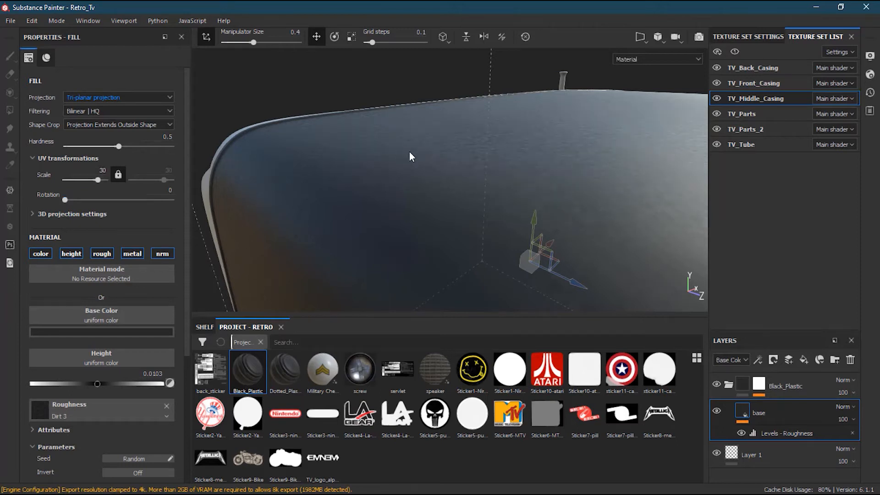
double_click(90, 179)
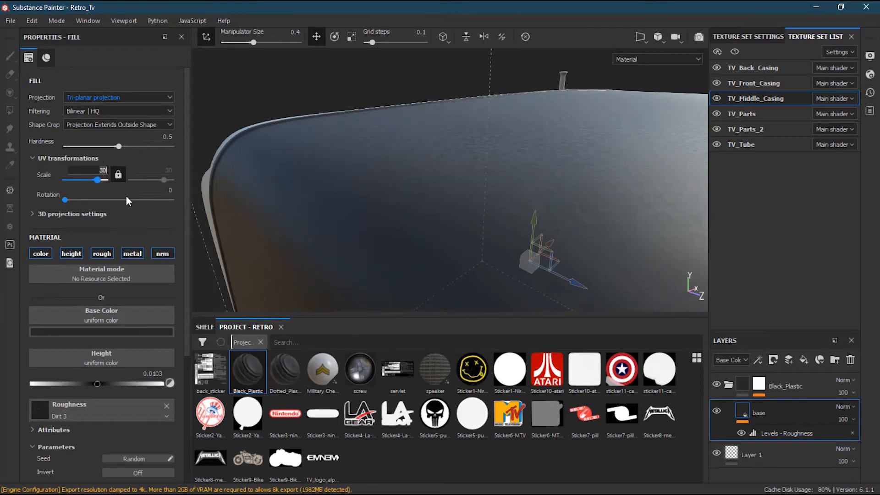
type("50")
key("Return")
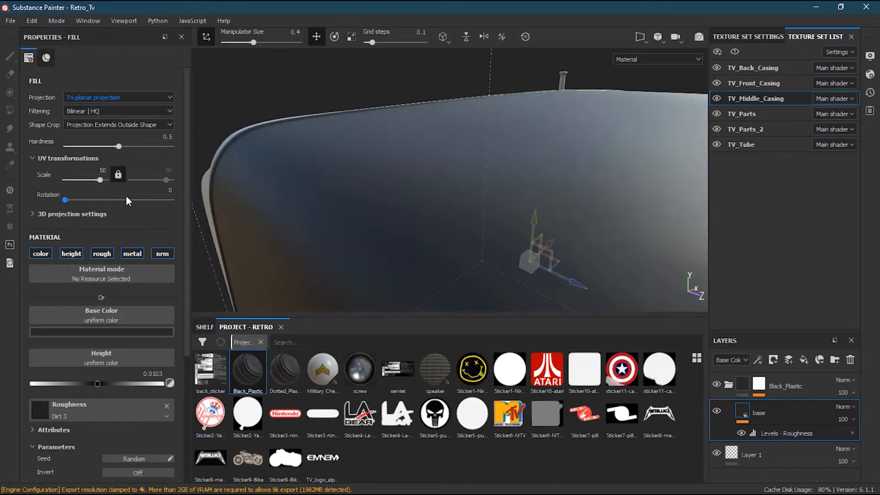
mouse_move(410, 155)
left_mouse_down("alt")
mouse_move(407, 192)
mouse_move(416, 132)
mouse_move(414, 143)
left_mouse_up("alt")
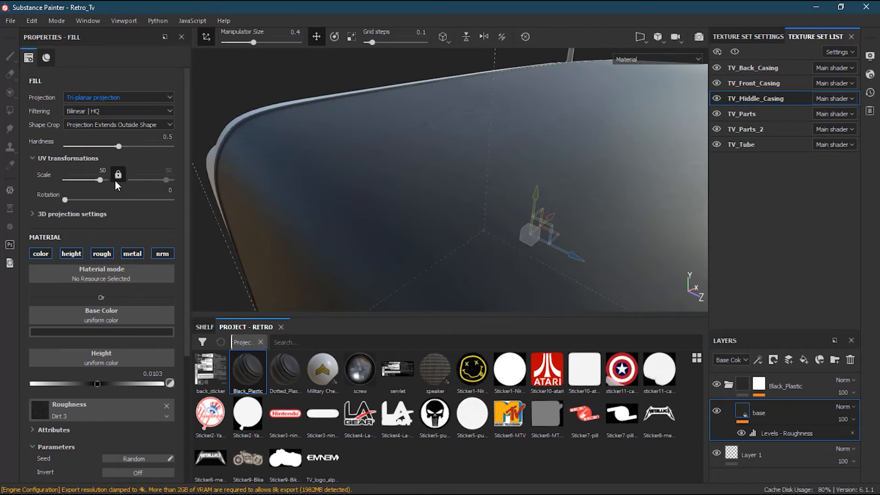
Set the base fill layer's UV scale to 24 and review the whole television
double_click(101, 170)
type("24")
key("Return")
left_click_drag(523, 145, 413, 292, "alt")
right_click_drag(545, 204, 408, 183, "alt")
middle_click_drag(486, 173, 457, 151, "alt")
left_click_drag(457, 151, 442, 180, "alt")
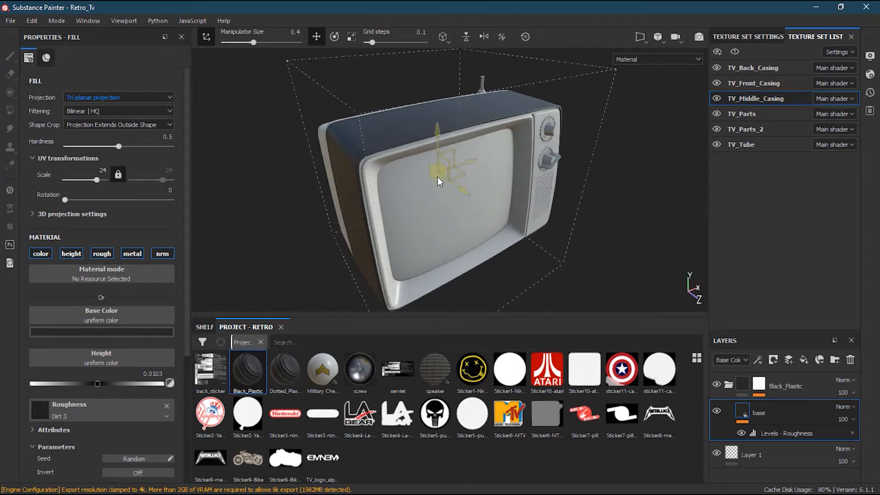
Try shifting the tri-planar projection sideways with its move manipulator, and undo the last move
right_click_drag(439, 168, 469, 182, "alt")
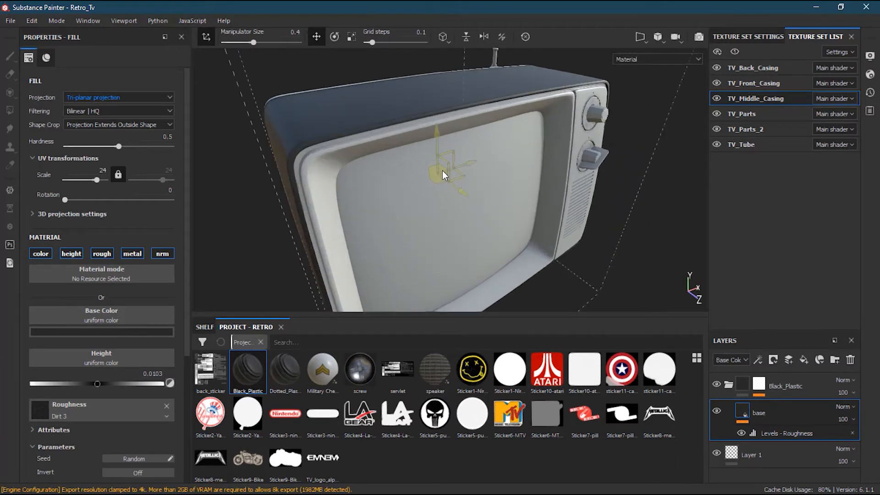
left_click_drag(442, 171, 419, 180, "alt")
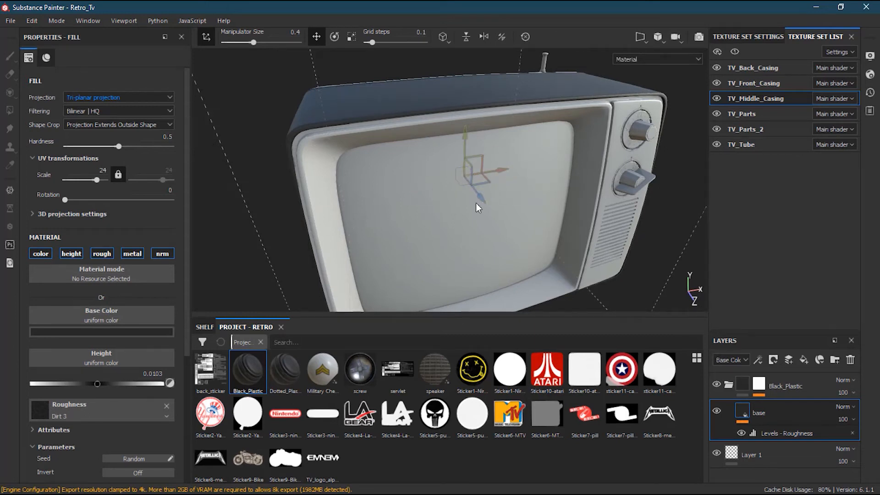
left_click_drag(500, 169, 375, 177)
right_click_drag(375, 177, 483, 163, "alt")
left_click_drag(483, 163, 485, 156, "alt")
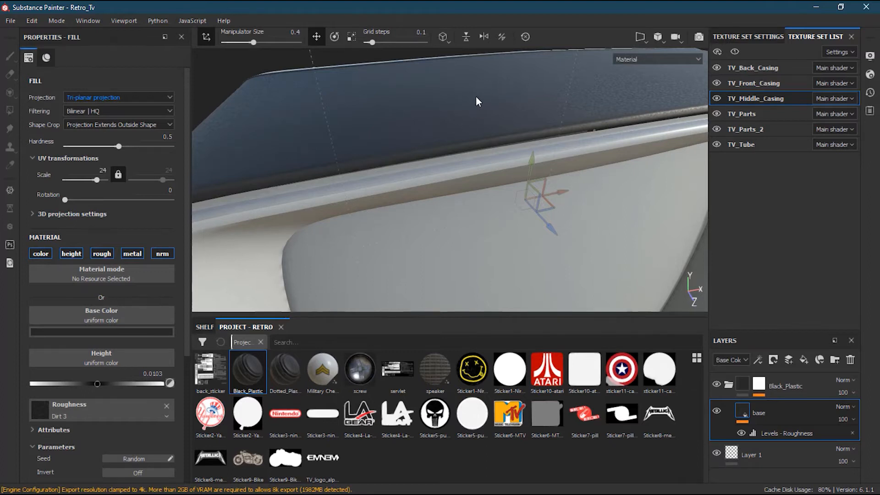
left_click_drag(561, 190, 527, 216)
key("ctrl+z")
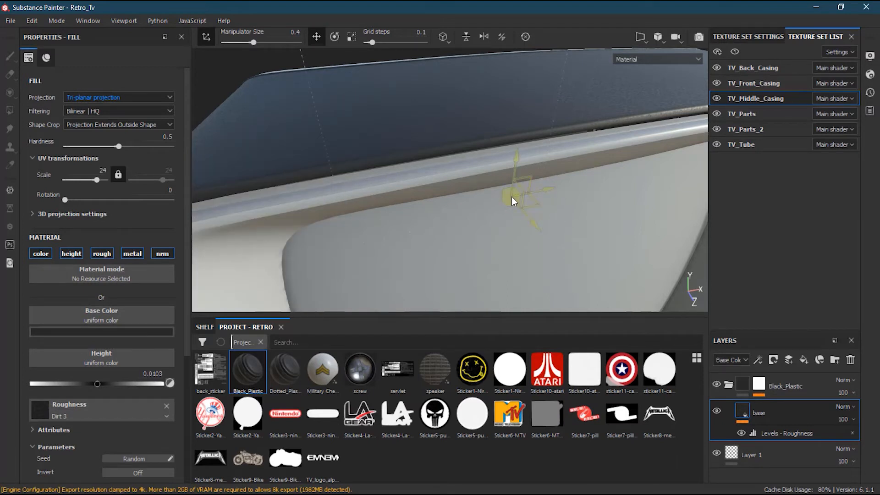
Switch the projection manipulator to scaling and uniformly scale the tri-planar projection on the middle casing
left_click(351, 37)
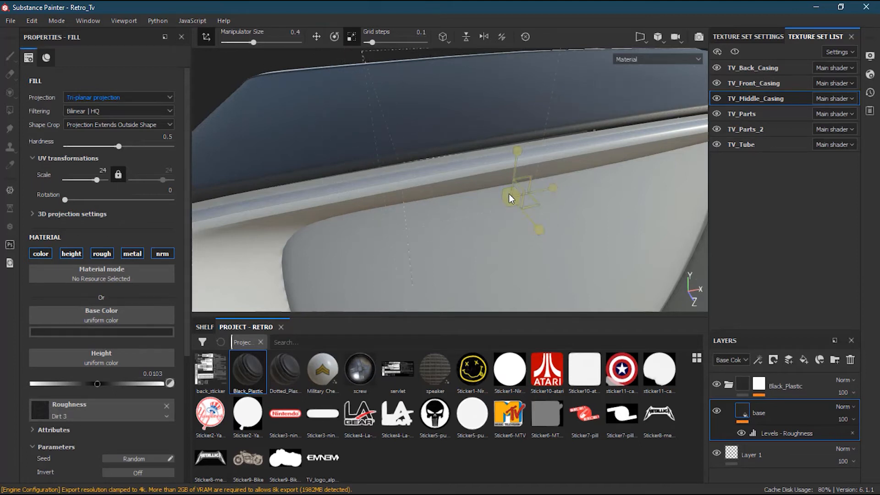
scroll(510, 198, "down", 5)
mouse_move(513, 194)
left_mouse_down()
mouse_move(584, 141)
mouse_move(458, 223)
mouse_move(527, 194)
mouse_move(611, 139)
mouse_move(497, 191)
left_mouse_up()
scroll(526, 156, "up", 5)
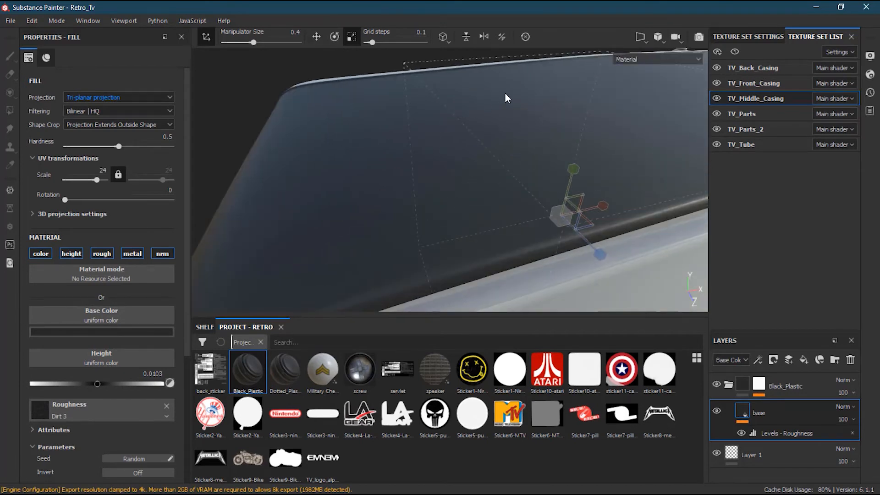
Examine the plastic grain on the middle casing's top and side after scaling the tri-planar projection
left_click_drag(386, 194, 506, 173, "alt")
right_click_drag(506, 174, 519, 209, "alt")
left_click_drag(518, 208, 553, 228, "alt")
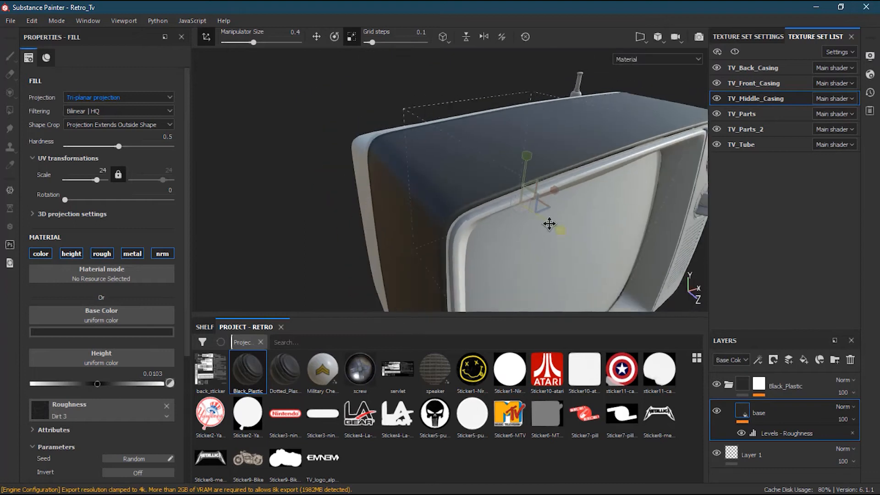
middle_click_drag(553, 228, 481, 175, "alt")
left_click_drag(482, 175, 426, 222, "alt")
right_click_drag(476, 155, 493, 153, "alt")
middle_click_drag(493, 153, 507, 165, "alt")
right_click_drag(507, 165, 519, 171, "alt")
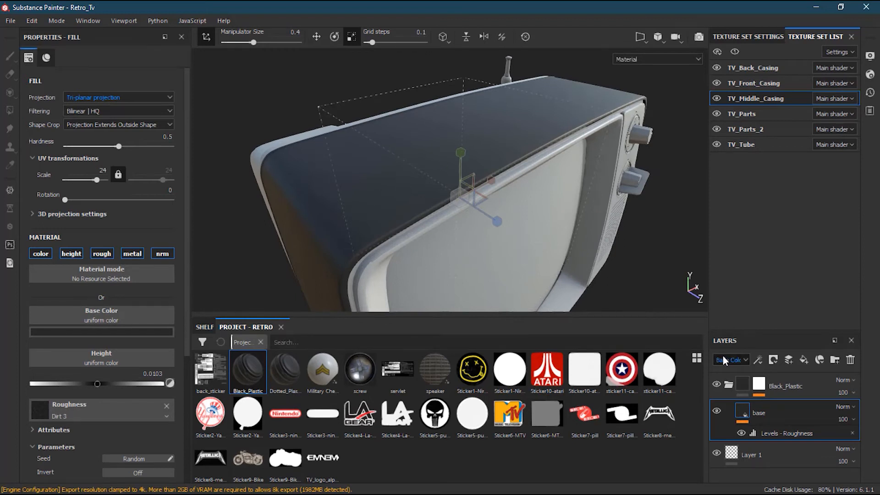
left_click_drag(422, 220, 449, 207, "alt")
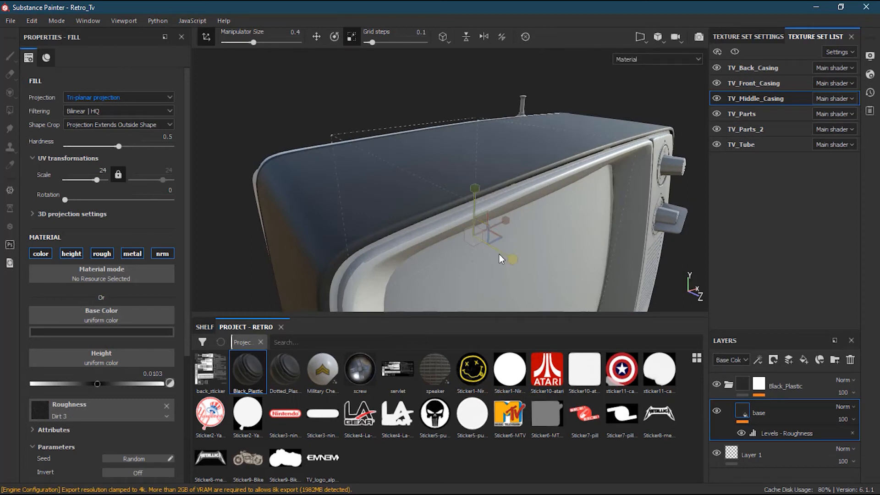
left_click_drag(431, 193, 324, 196, "alt")
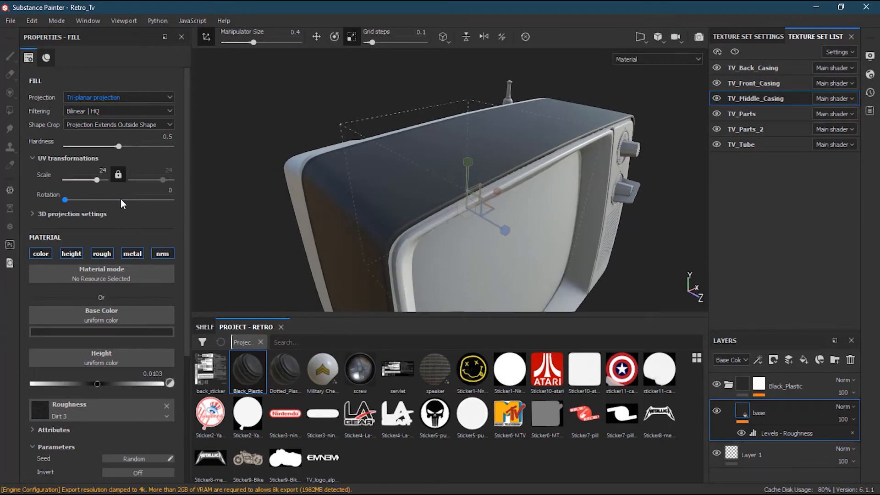
Review the base fill layer's 3D projection offset, rotation and scale settings, and switch the projection manipulator to moving
left_click(33, 214)
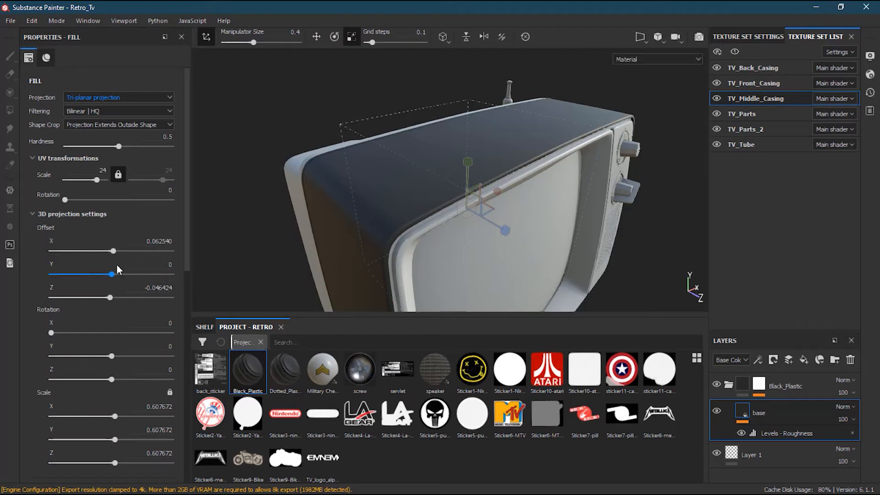
mouse_move(110, 250)
left_mouse_down()
mouse_move(121, 251)
mouse_move(106, 252)
left_mouse_up()
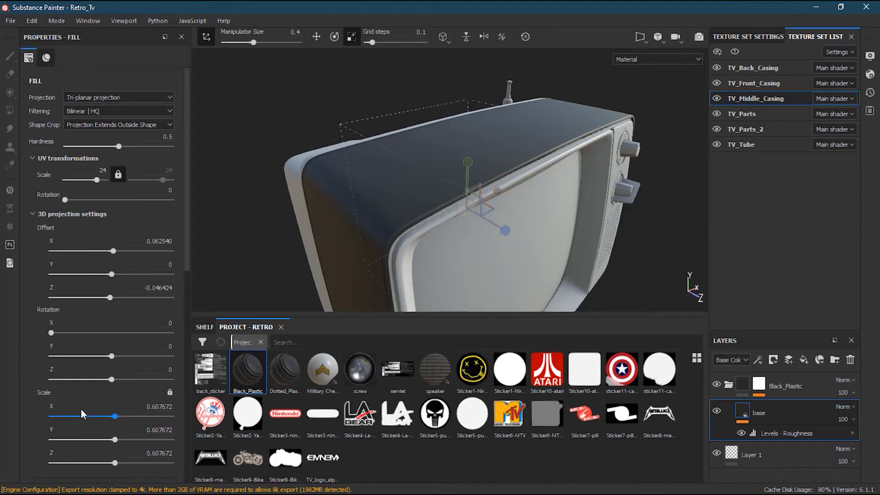
left_click(318, 37)
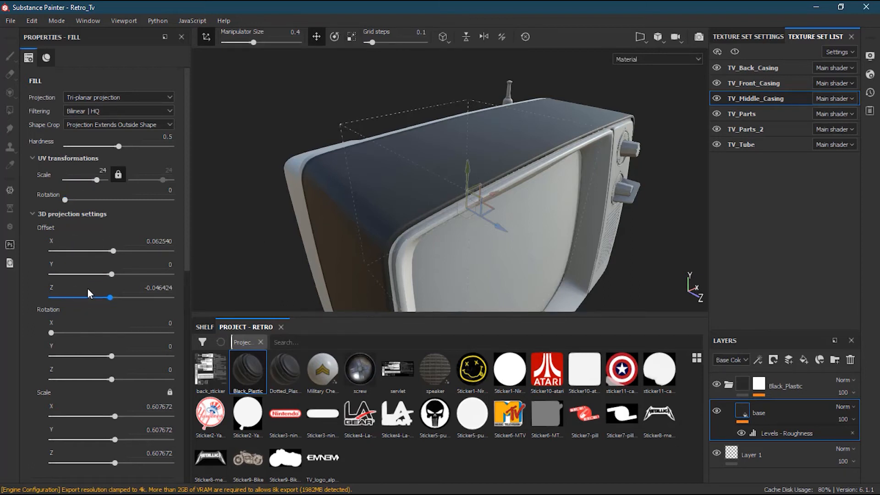
left_click(32, 213)
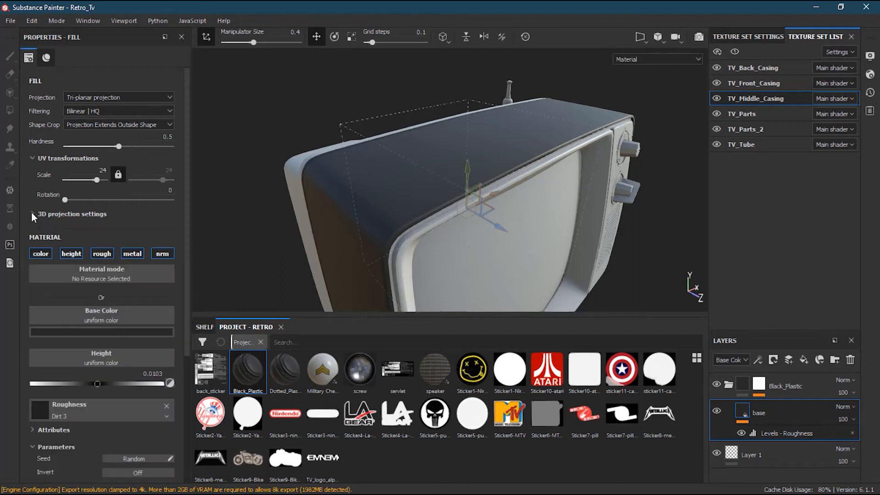
Try a height of 0.6132 on the base fill layer against a close-up of the casing, and restore 0.0103 from a copied value
scroll(179, 311, "down", 5)
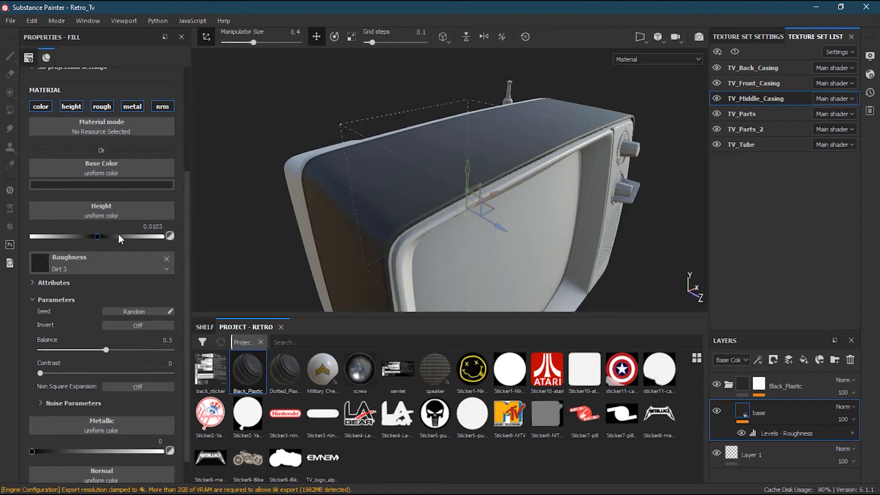
right_click_drag(313, 196, 654, 147, "alt")
middle_click_drag(616, 140, 393, 233, "alt")
double_click(157, 226)
right_click(153, 225)
left_click(180, 272)
left_click_drag(95, 235, 134, 235)
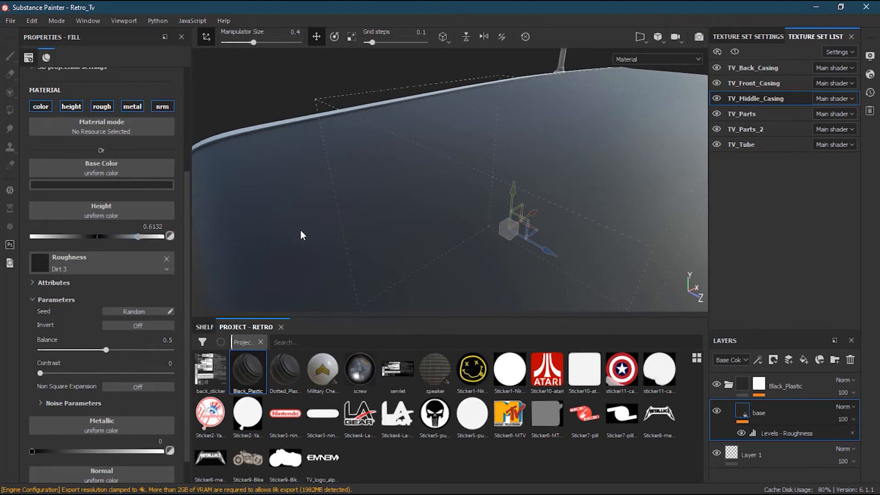
double_click(156, 226)
right_click(159, 225)
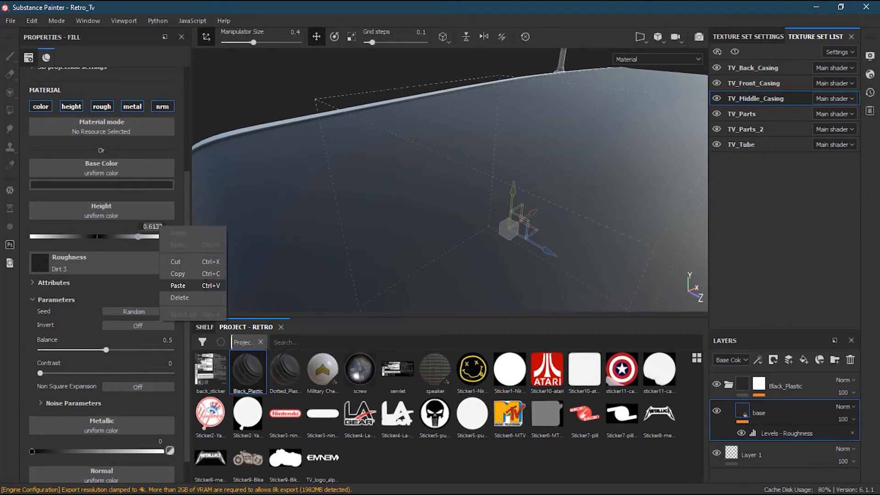
left_click(204, 286)
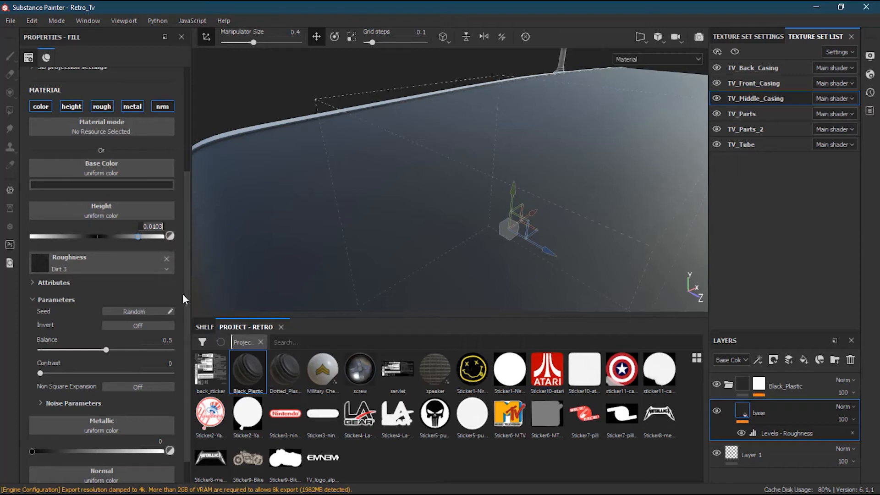
Try a balance of 0.55 on the base layer's Dirt 3 roughness map, and undo it
scroll(188, 292, "down", 1)
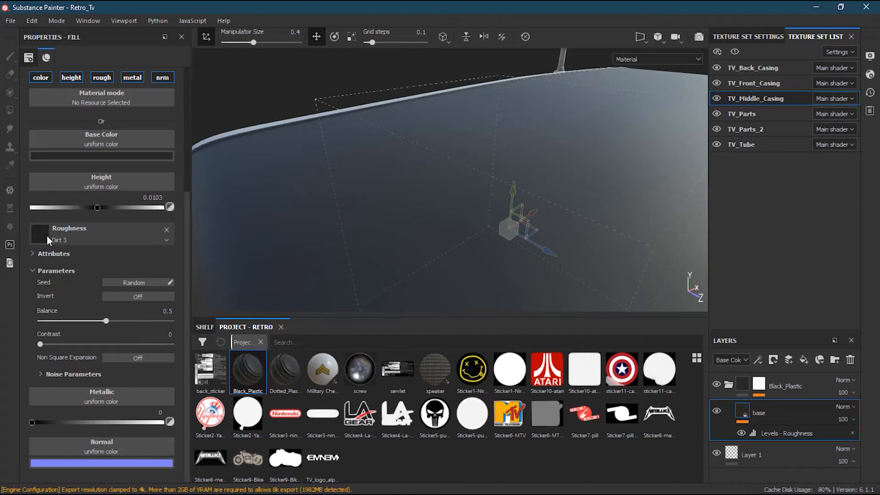
left_click_drag(534, 124, 503, 227, "alt")
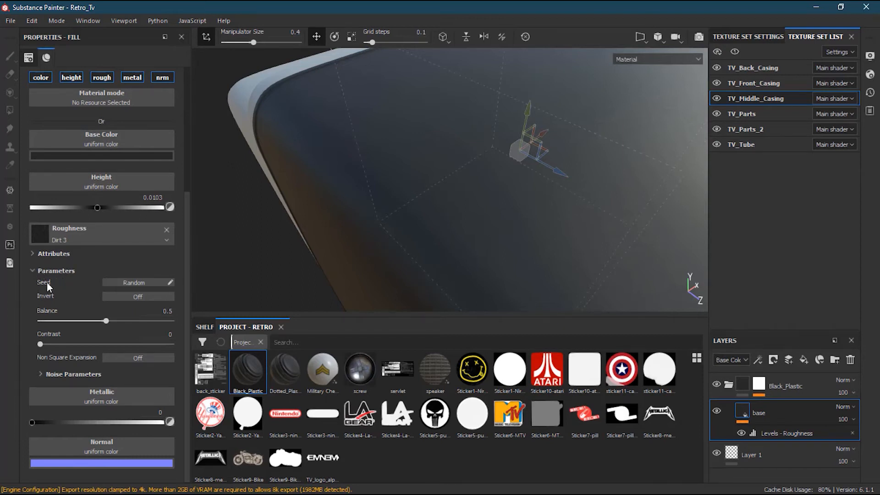
mouse_move(106, 320)
left_mouse_down()
mouse_move(84, 321)
mouse_move(148, 326)
mouse_move(111, 327)
left_mouse_up()
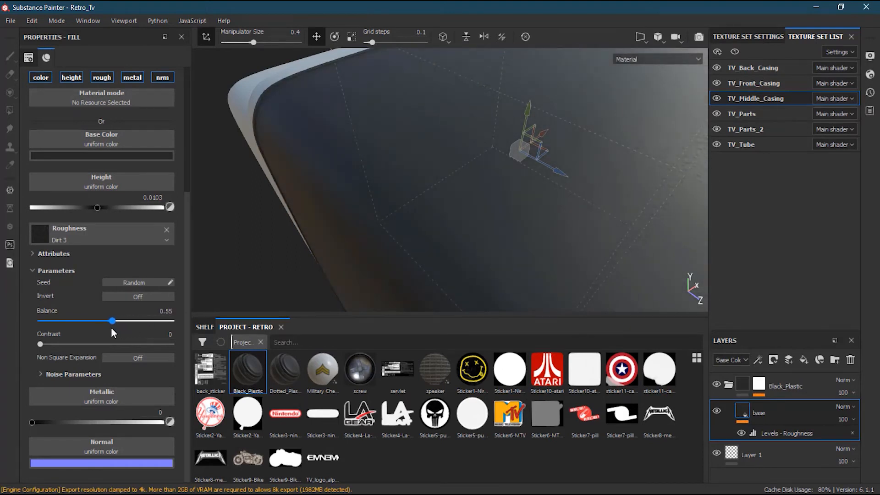
key("ctrl+z")
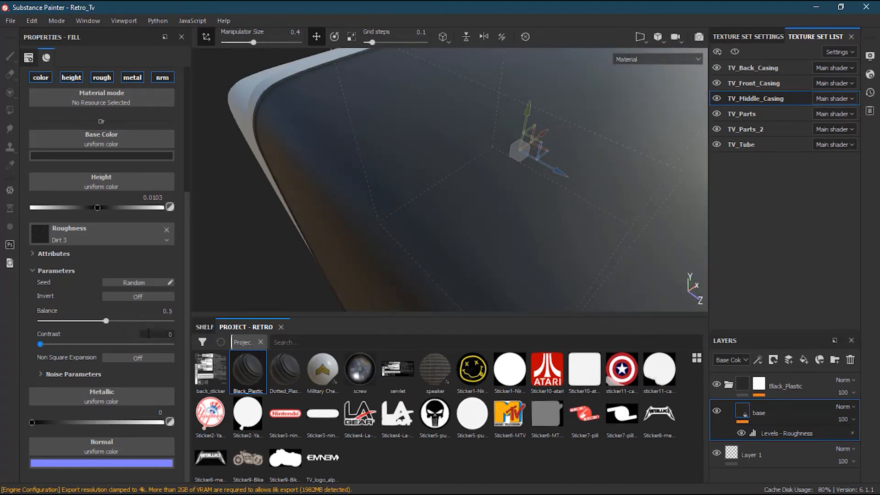
mouse_move(40, 344)
left_mouse_down()
mouse_move(113, 344)
mouse_move(31, 342)
left_mouse_up()
Examine the black plastic finish over the whole television, both up close and from several sides
left_click_drag(293, 245, 469, 210, "alt")
right_click_drag(469, 210, 341, 238, "alt")
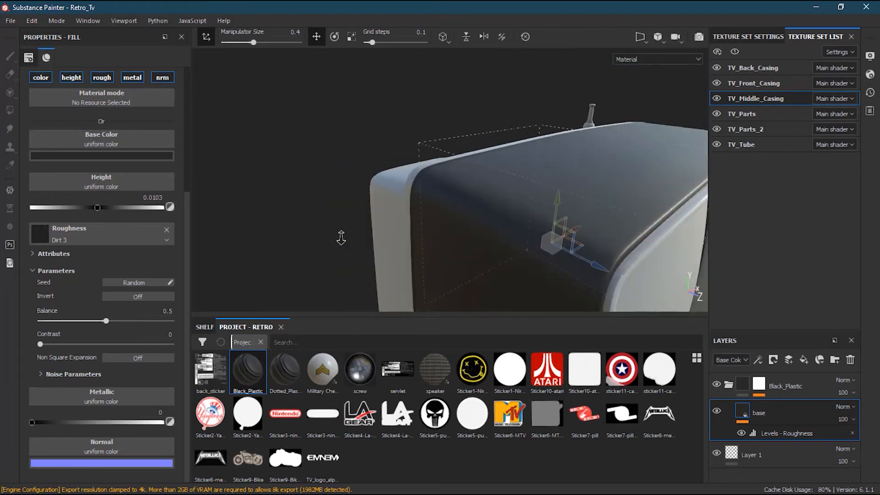
middle_click_drag(436, 206, 400, 183, "alt")
left_click_drag(400, 182, 442, 200, "alt")
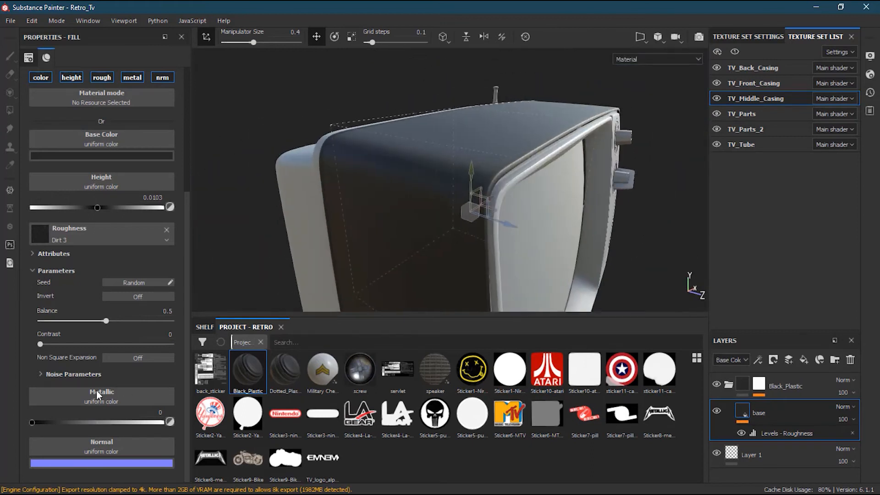
mouse_move(33, 421)
left_mouse_down()
mouse_move(133, 422)
mouse_move(5, 427)
left_mouse_up()
left_click_drag(546, 222, 520, 239, "alt")
middle_click_drag(520, 240, 349, 136, "alt")
mouse_move(349, 136)
left_mouse_down("alt")
mouse_move(558, 133)
mouse_move(448, 212)
mouse_move(475, 233)
mouse_move(344, 149)
left_mouse_up("alt")
right_click_drag(550, 175, 632, 181, "alt")
left_click_drag(633, 180, 600, 203, "alt")
right_click_drag(400, 198, 329, 210, "alt")
left_click_drag(330, 210, 486, 188, "alt")
mouse_move(492, 153)
right_mouse_down("alt")
mouse_move(514, 147)
mouse_move(488, 158)
right_mouse_up("alt")
left_click_drag(543, 226, 518, 167, "alt")
right_click_drag(518, 167, 463, 183, "alt")
left_click_drag(419, 206, 463, 238, "alt")
right_click_drag(462, 178, 485, 174, "alt")
left_click_drag(509, 201, 439, 209, "alt")
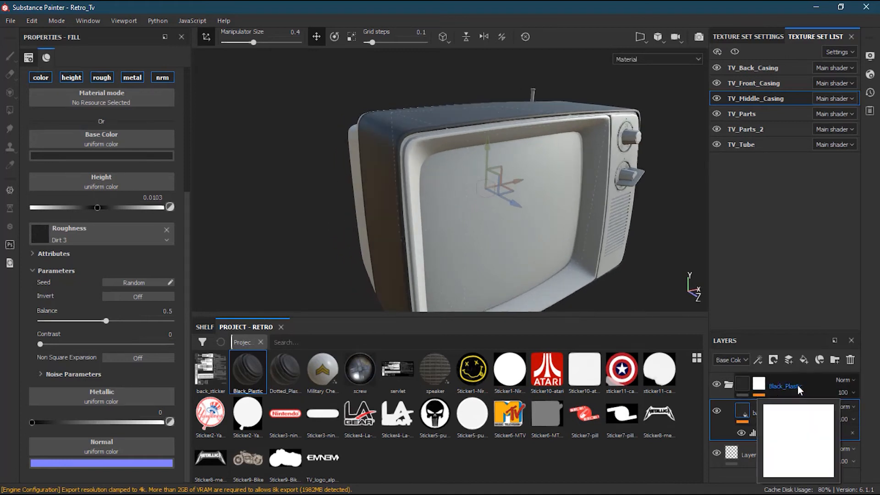
Check the Black_Plastic folder's contents, toggle its visibility off and on, and leave the folder collapsed
left_click(728, 385)
left_click(729, 385)
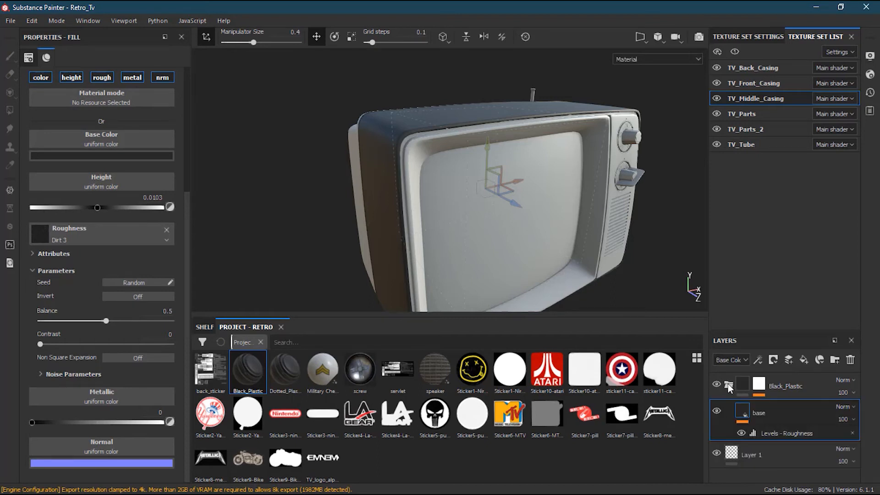
left_click(729, 385)
left_click(728, 385)
left_click(728, 385)
left_click(728, 385)
left_click(729, 385)
left_click(728, 385)
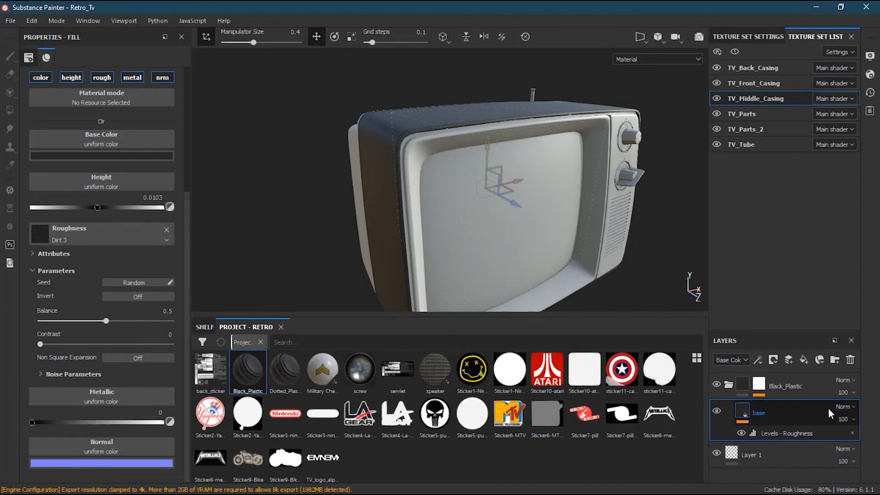
left_click(717, 384)
left_click(717, 384)
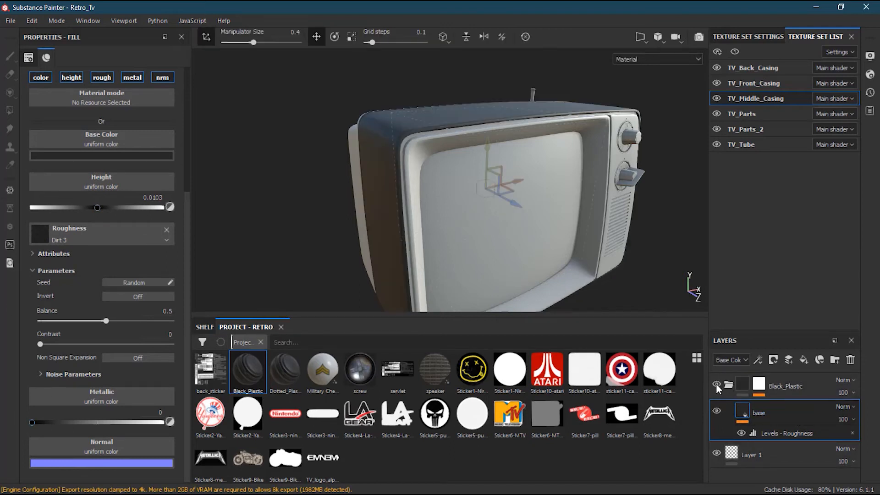
left_click(728, 385)
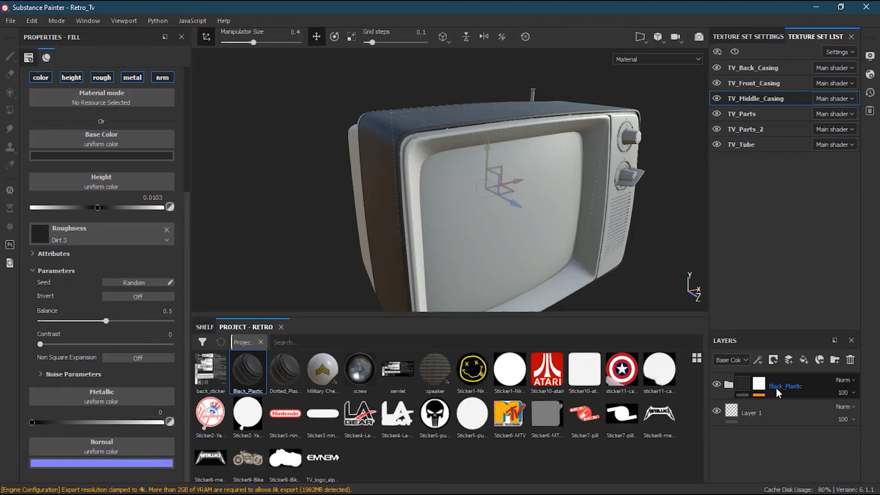
left_click(728, 385)
left_click(782, 425)
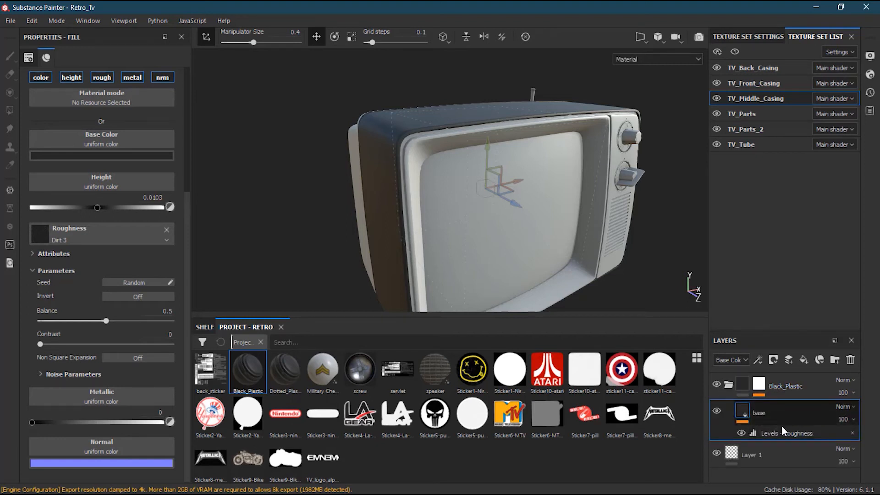
left_click(728, 386)
Examine the upper corner of the screen frame where the front casing meets the black middle casing
right_click_drag(596, 161, 583, 211, "alt")
middle_click_drag(583, 211, 558, 257, "alt")
left_click_drag(428, 240, 412, 221, "alt")
middle_click_drag(411, 222, 395, 160, "alt")
right_click_drag(394, 160, 510, 158, "alt")
middle_click_drag(486, 159, 491, 178, "alt")
left_click_drag(343, 187, 349, 200, "alt")
right_click_drag(412, 169, 678, 153, "alt")
middle_click_drag(556, 187, 536, 189, "alt")
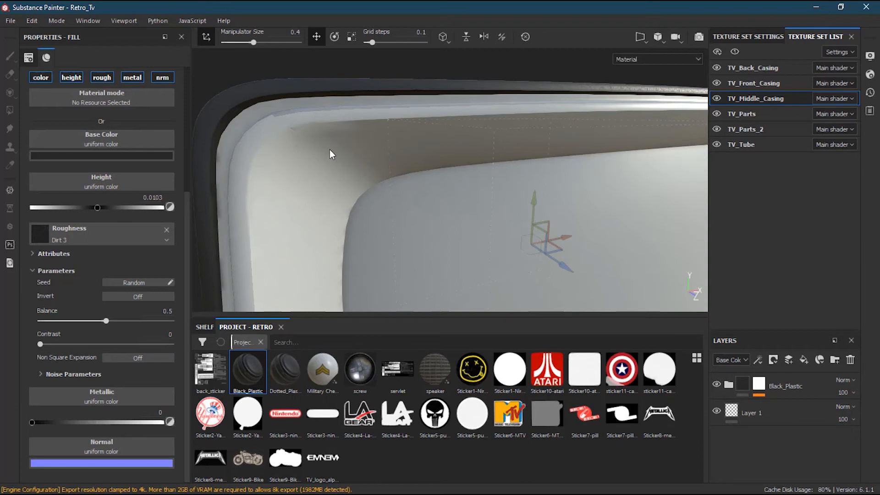
right_click_drag(566, 166, 413, 192, "alt")
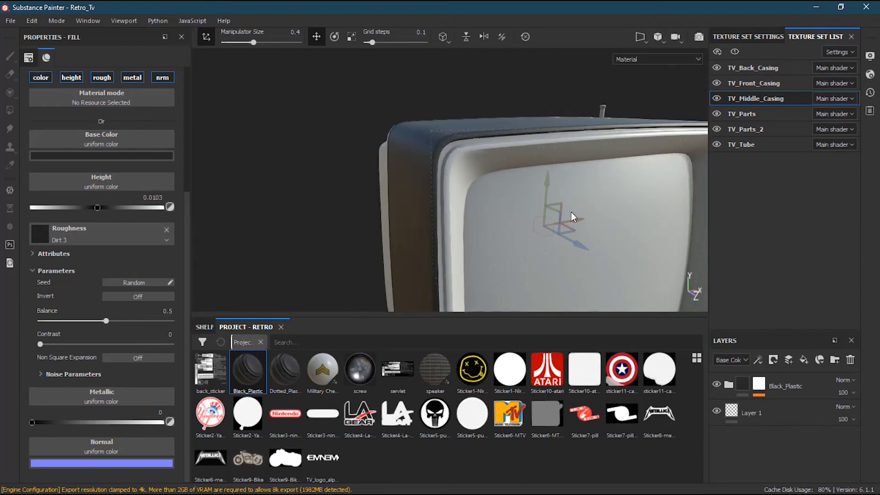
Inspect the speaker grille slots with the ID mesh map, and return the viewport to the Material display
left_click_drag(571, 212, 566, 224, "alt")
middle_click_drag(567, 224, 543, 190, "alt")
left_click_drag(543, 190, 584, 194, "alt")
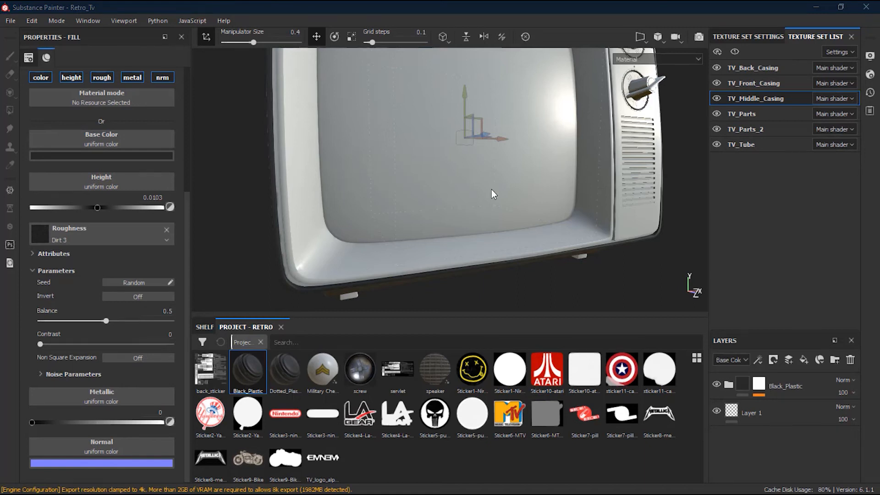
left_click_drag(374, 188, 426, 212, "alt")
right_click_drag(426, 212, 538, 206, "alt")
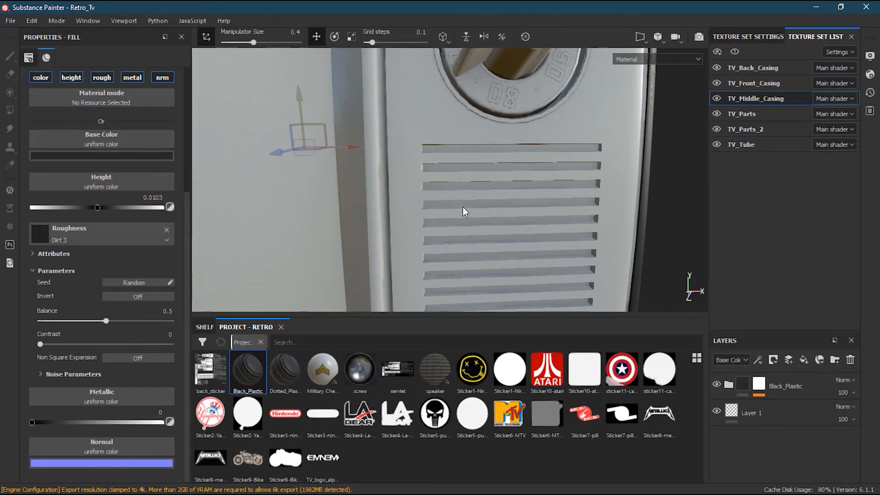
left_click(662, 58)
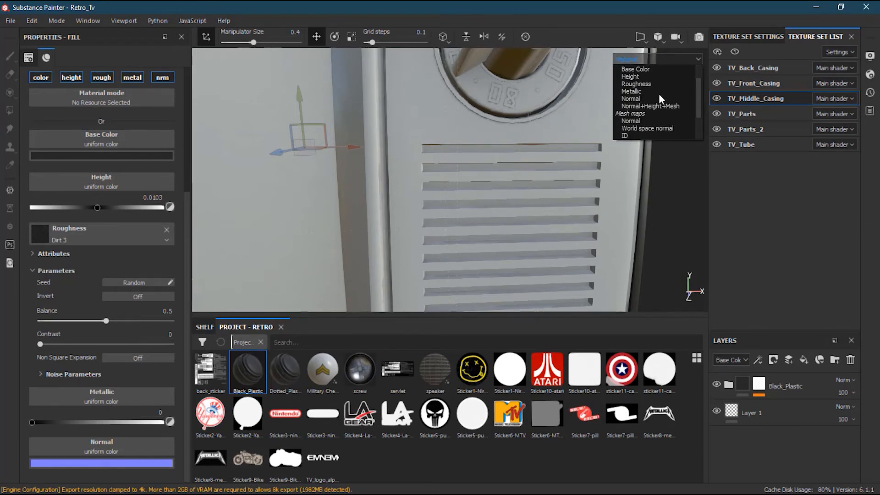
left_click(641, 135)
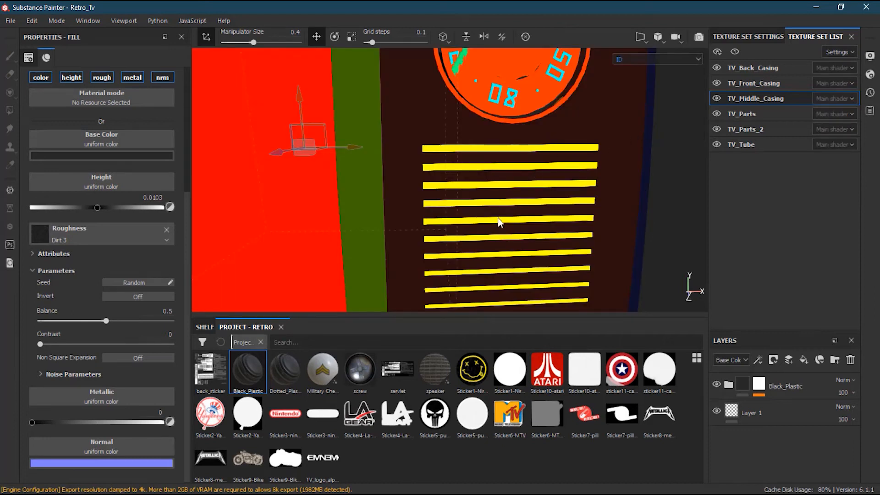
left_click(653, 57)
scroll(673, 82, "up", 1)
left_click(668, 74)
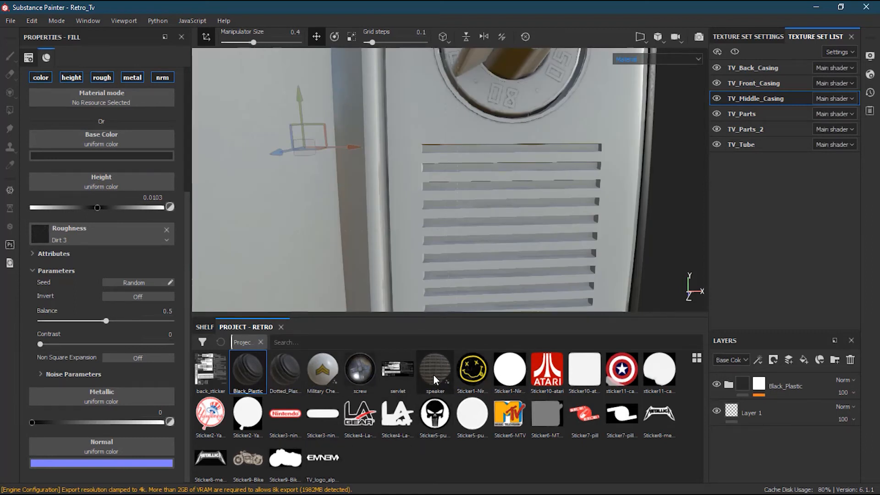
Try to apply the speaker material to the grille slots by ID colour while TV_Middle_Casing is the active texture set
mouse_move(433, 374)
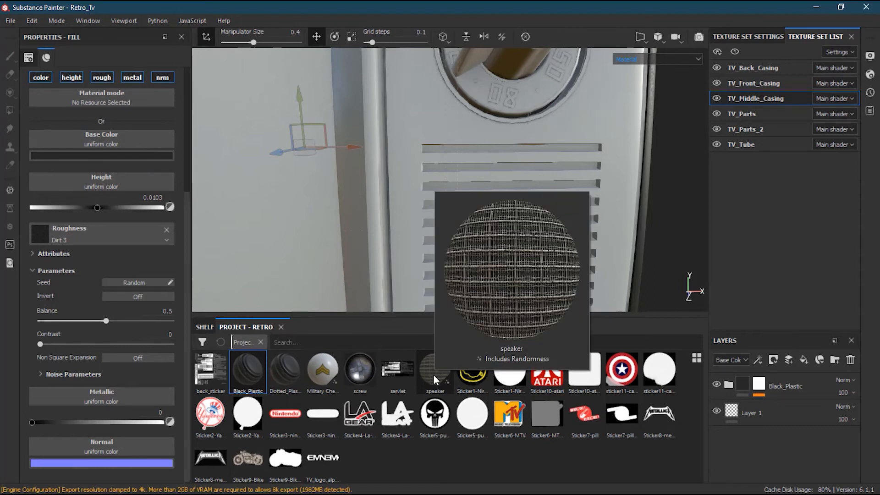
left_click(433, 374)
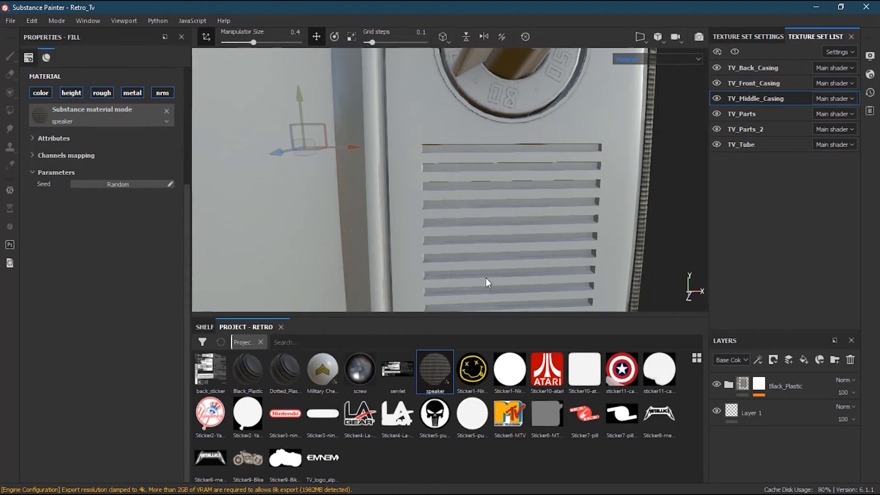
key("ctrl")
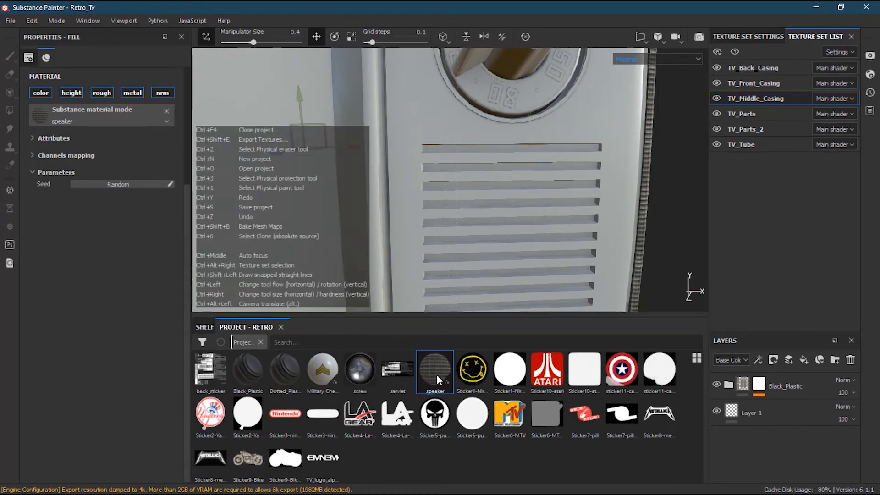
left_click_drag(438, 372, 484, 235)
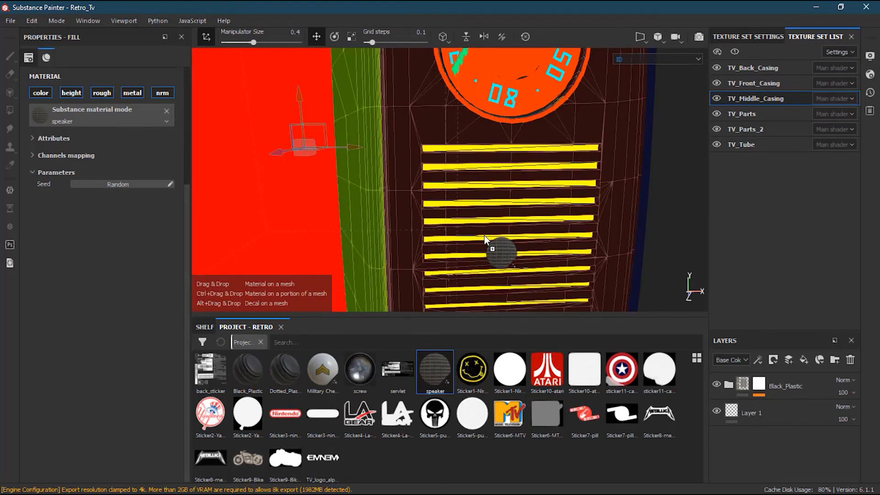
left_click_drag(484, 235, 484, 236)
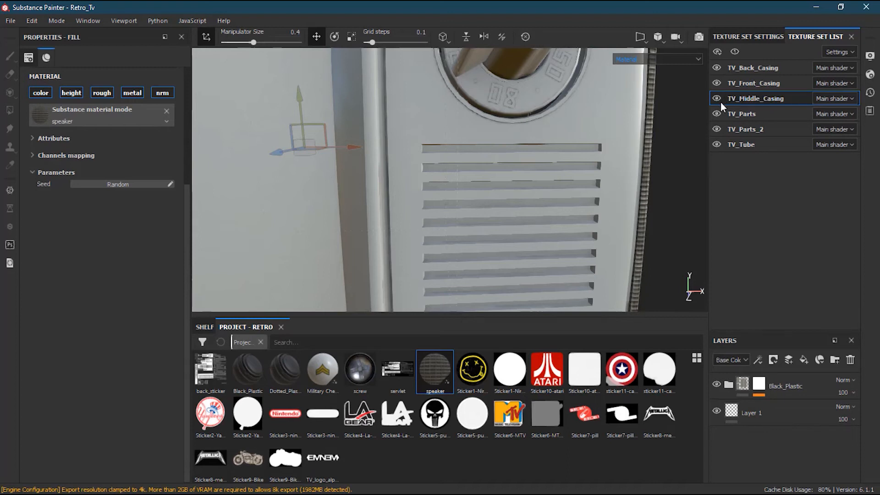
Select the TV_Front_Casing texture set and toggle its visibility off and on to check which parts it covers
left_click(775, 85)
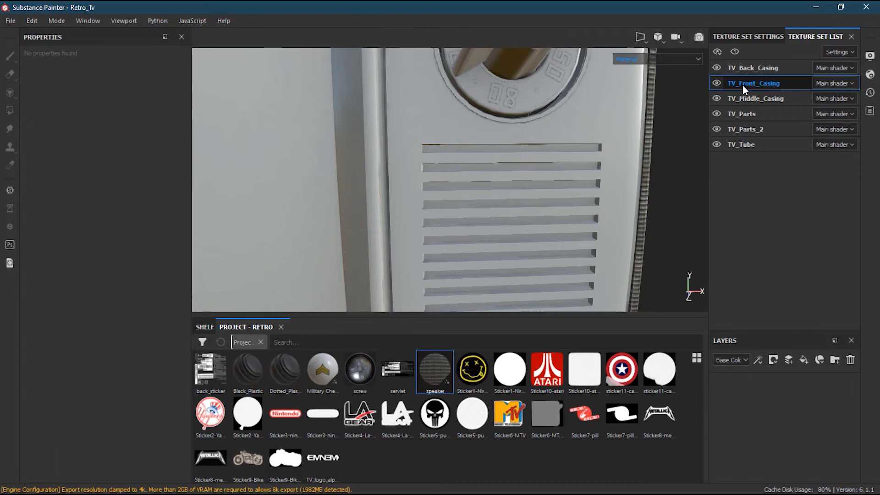
left_click(714, 82)
left_click(713, 83)
left_click(714, 82)
left_click(713, 82)
left_click(714, 82)
left_click(714, 83)
Apply the speaker material to only the grille slots of the front casing, masked by their ID colour
right_click_drag(506, 177, 215, 208, "alt")
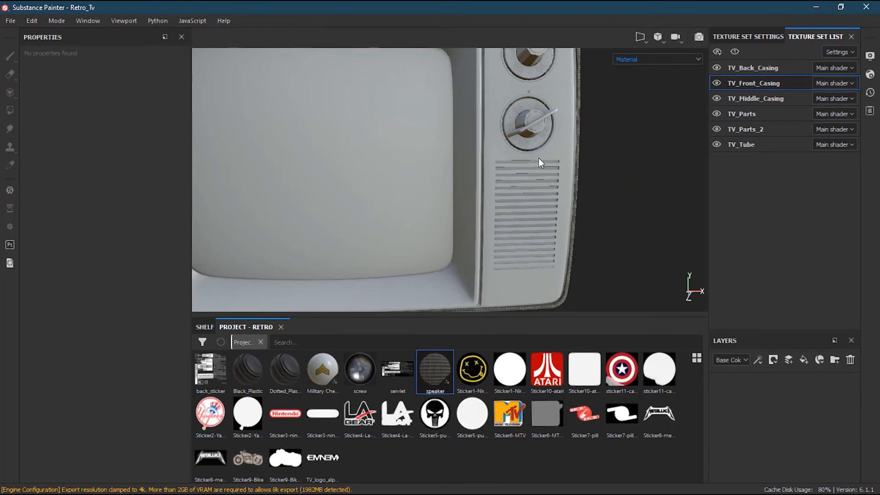
right_click_drag(505, 186, 591, 172, "alt")
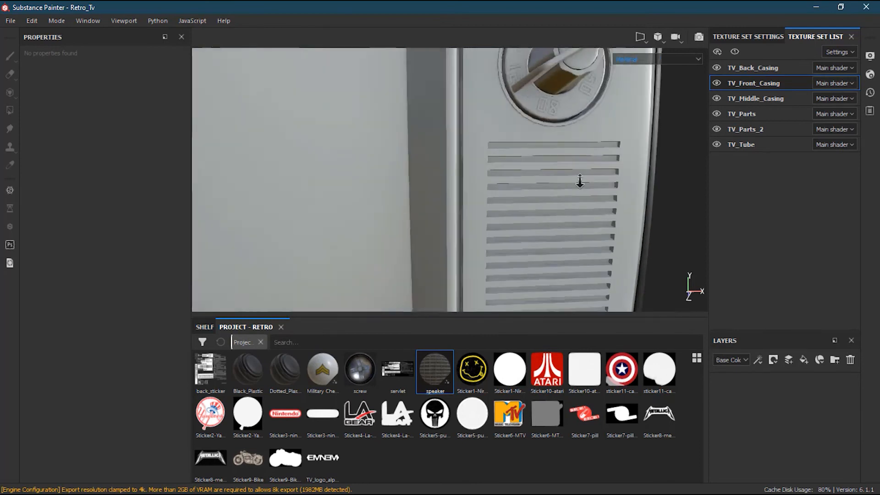
middle_click_drag(621, 203, 554, 224, "alt")
mouse_move(553, 224)
left_mouse_down("alt")
mouse_move(544, 216)
mouse_move(552, 214)
left_mouse_up("alt")
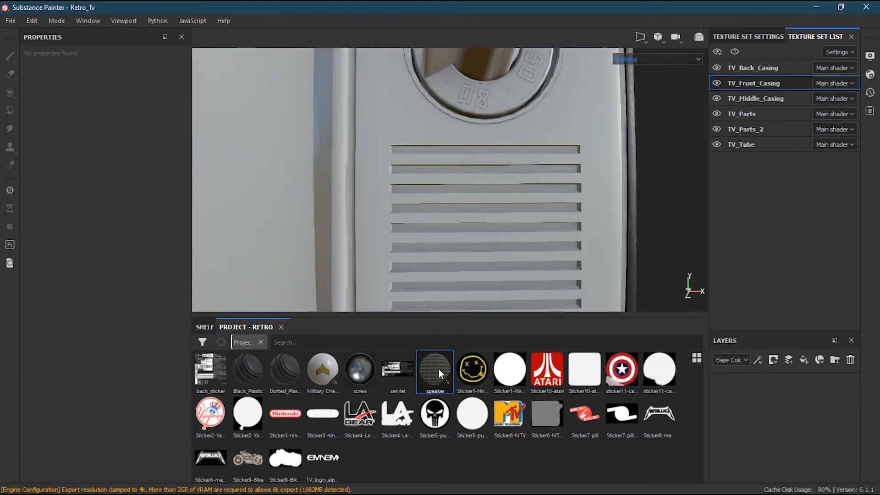
left_click_drag(438, 367, 489, 246)
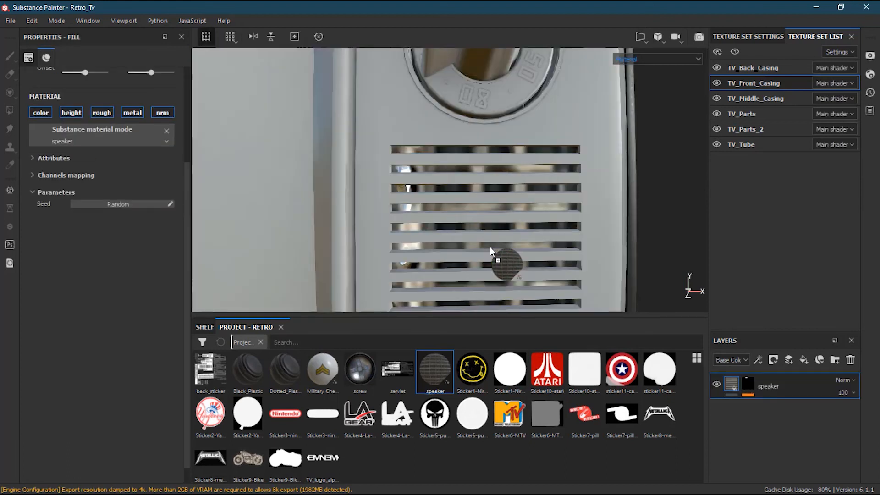
Examine the speaker material inside the grille slots, up close and from several angles
mouse_move(542, 241)
left_mouse_down("alt")
mouse_move(514, 246)
mouse_move(497, 270)
mouse_move(532, 237)
left_mouse_up("alt")
middle_click_drag(531, 237, 531, 50, "alt")
left_click_drag(518, 202, 507, 188, "alt")
middle_click_drag(506, 188, 492, 340, "alt")
left_click_drag(446, 211, 446, 219, "alt")
right_click_drag(442, 186, 715, 159, "alt")
left_click_drag(597, 164, 557, 153, "alt")
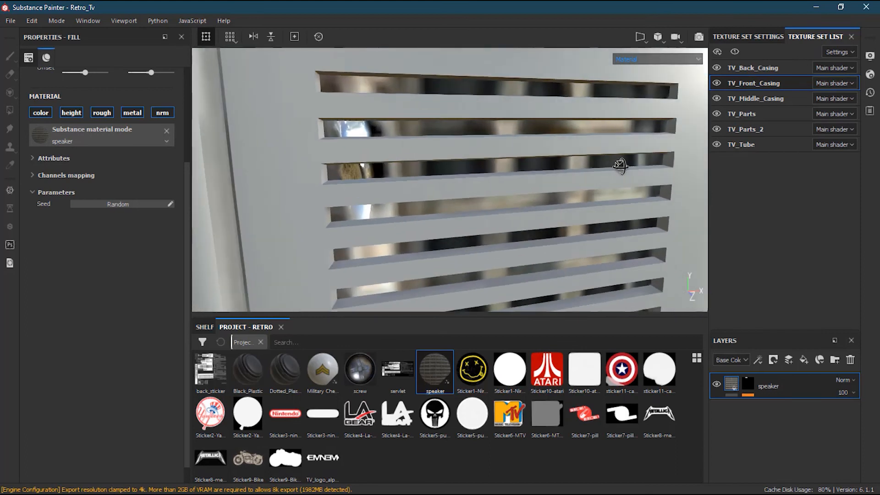
right_click_drag(617, 156, 238, 197, "alt")
middle_click_drag(537, 213, 480, 140, "alt")
right_click_drag(546, 186, 485, 208, "alt")
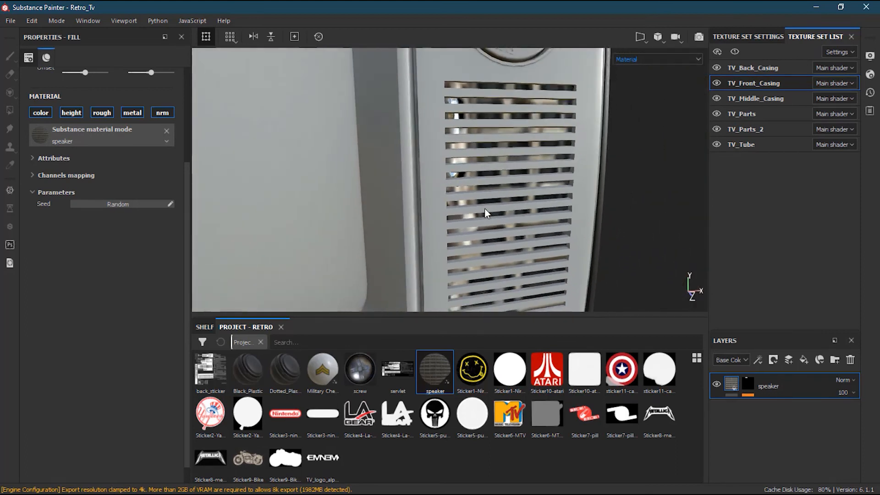
left_click_drag(485, 208, 511, 239, "alt")
right_click_drag(511, 239, 505, 237, "alt")
left_click_drag(505, 237, 528, 226, "alt")
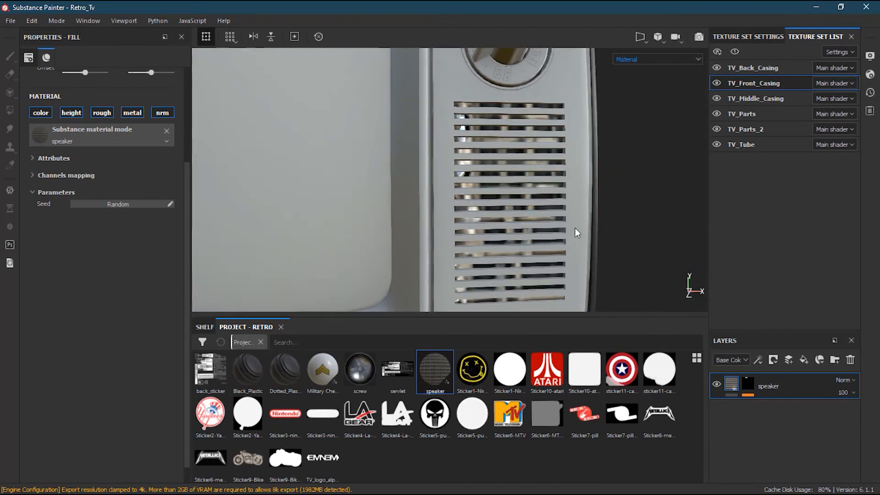
middle_click_drag(568, 227, 547, 221, "alt")
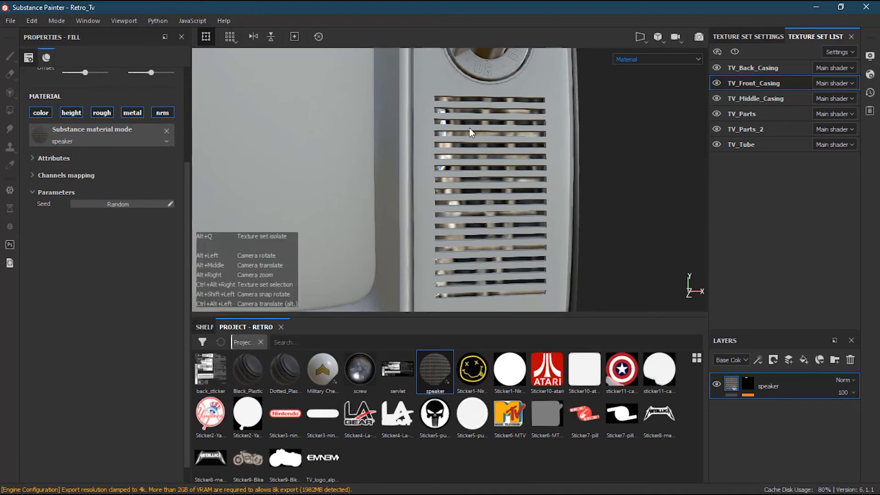
right_click_drag(469, 129, 653, 139, "alt")
middle_click_drag(549, 149, 524, 188, "alt")
right_click_drag(435, 157, 410, 203, "alt")
middle_click_drag(480, 226, 478, 181, "alt")
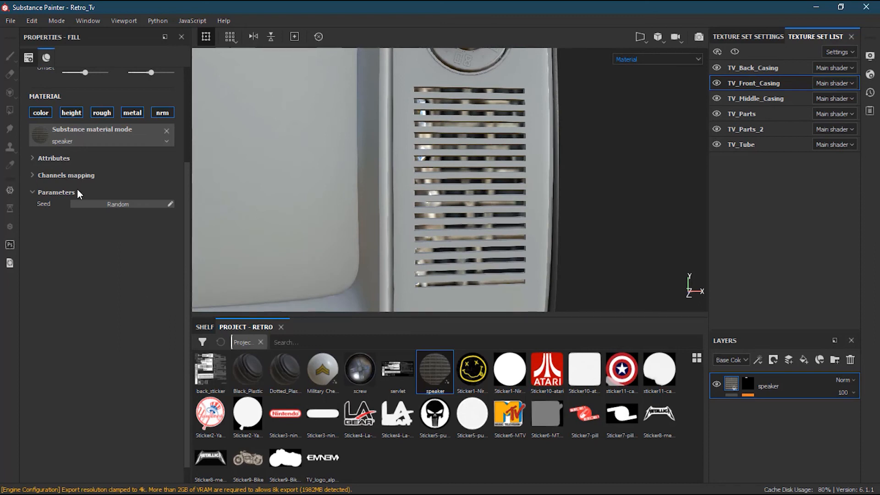
Turn off the metallic channel of the speaker fill layer and check the grille slots near and far
right_click_drag(453, 129, 657, 124, "alt")
middle_click_drag(481, 145, 457, 201, "alt")
right_click_drag(467, 183, 729, 181, "alt")
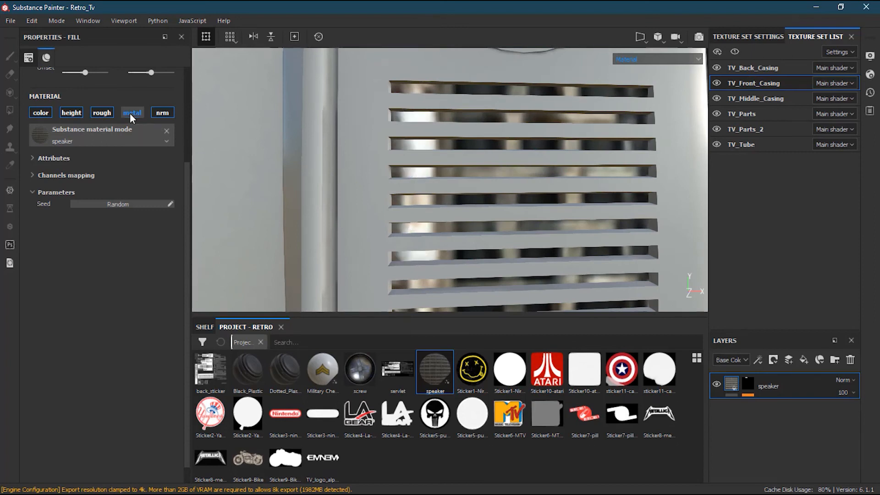
right_click_drag(484, 166, 231, 154, "alt")
middle_click_drag(526, 249, 471, 218, "alt")
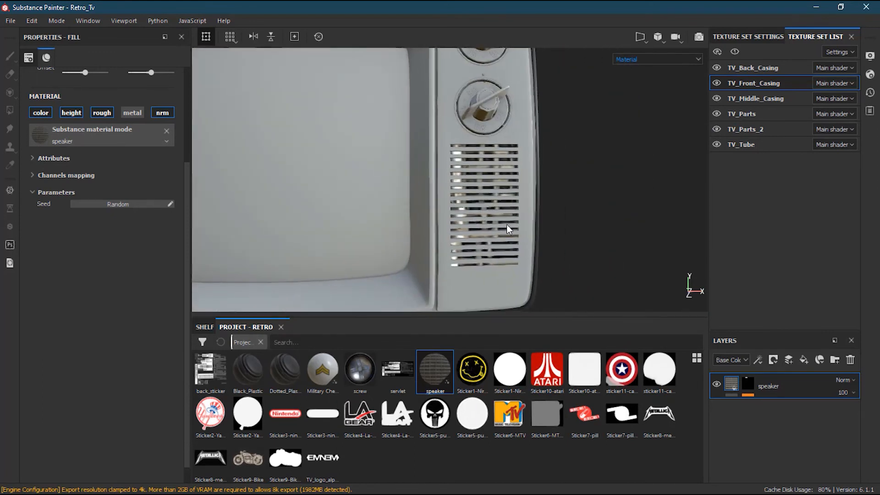
scroll(505, 220, "up", 3)
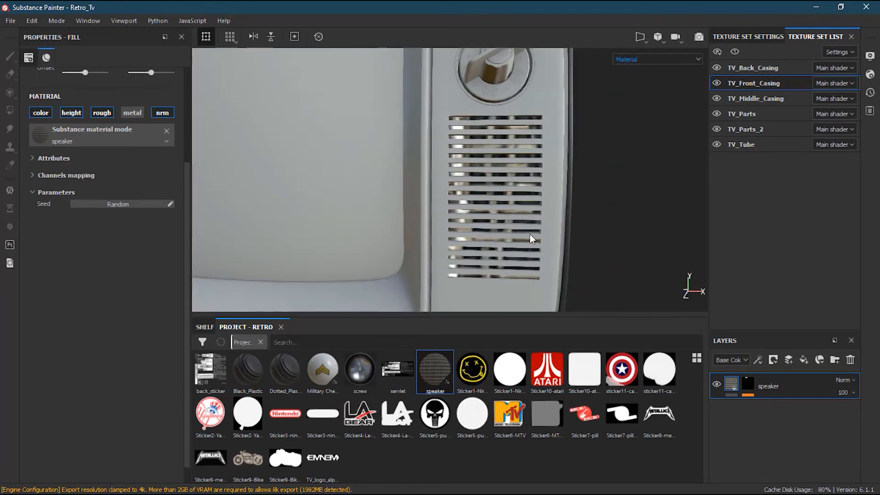
right_click_drag(443, 175, 489, 188, "alt")
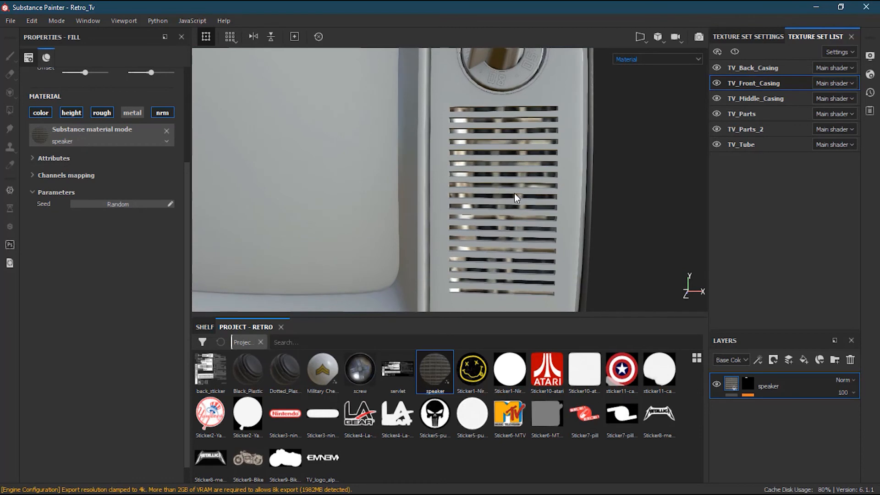
Change the speaker fill layer's projection from UV to Tri-planar projection
left_click(30, 57)
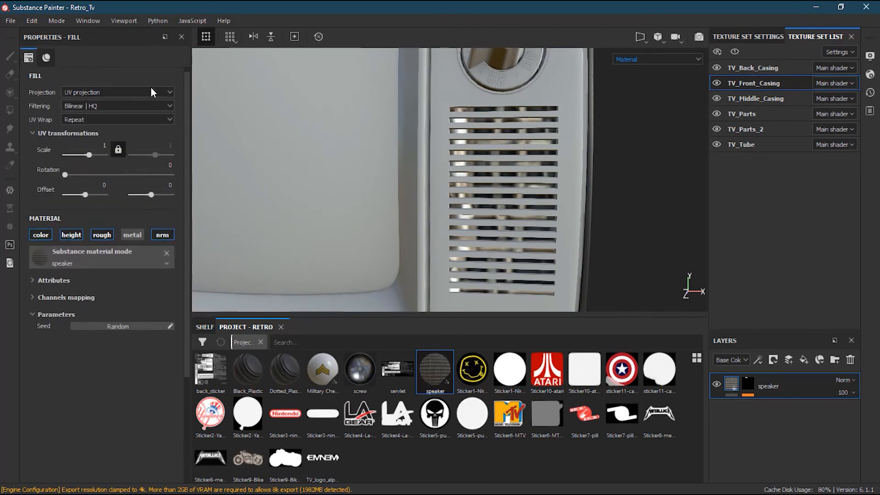
mouse_move(186, 115)
left_mouse_down()
mouse_move(187, 233)
mouse_move(186, 110)
left_mouse_up()
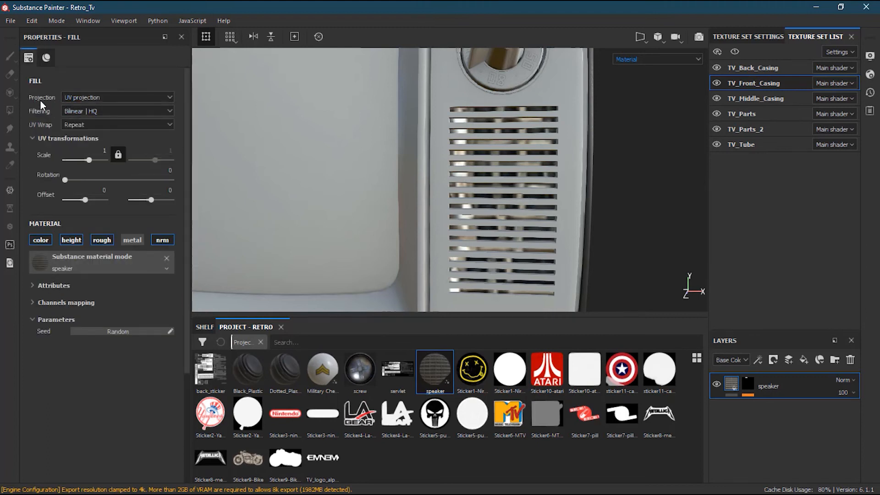
left_click(105, 99)
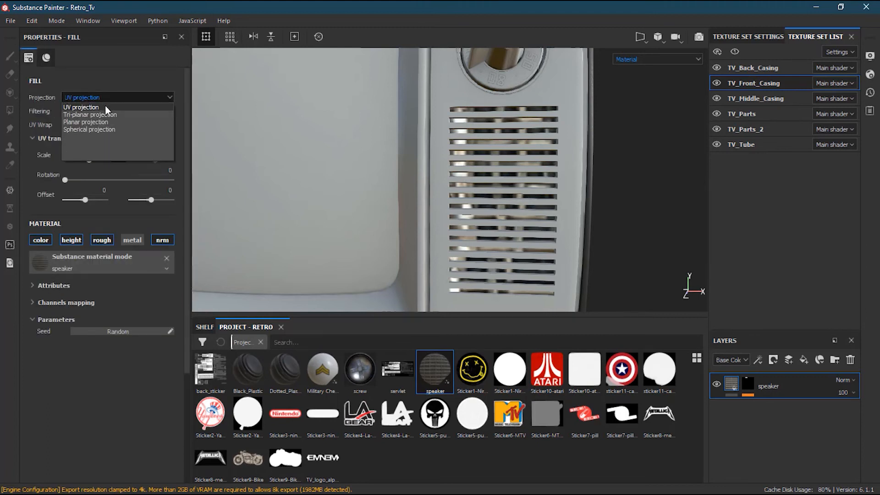
left_click(90, 115)
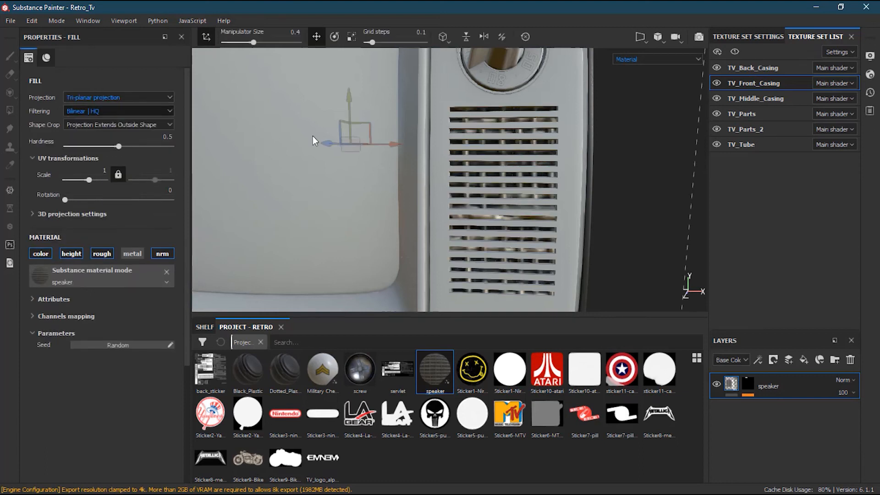
key("alt")
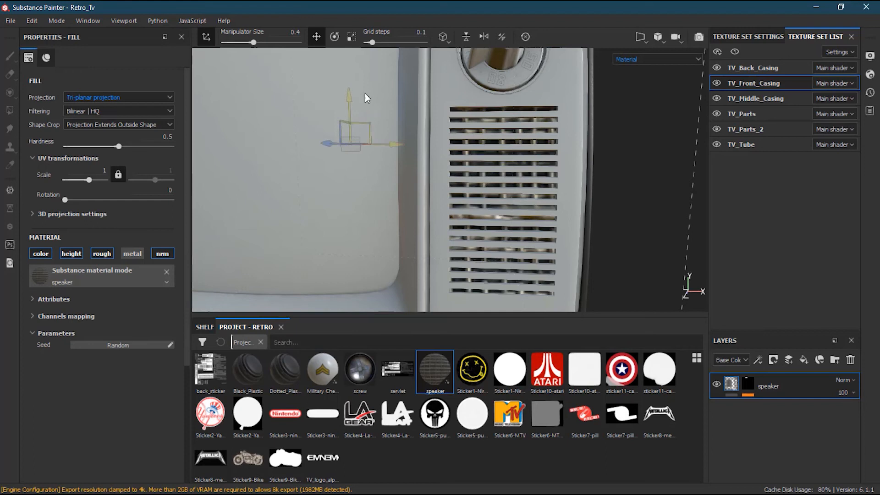
Scale the tri-planar projection down uniformly to about 0.041 so the speaker weave becomes finer
left_click(351, 37)
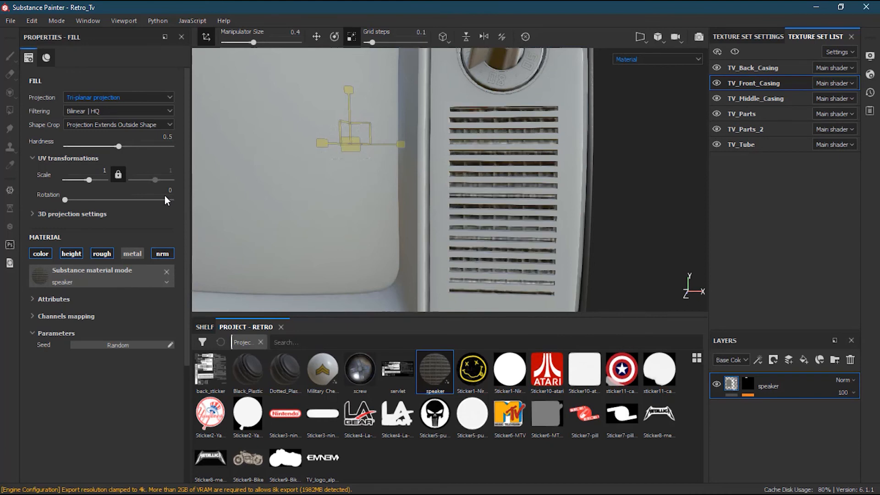
right_click_drag(391, 161, 656, 128, "alt")
middle_click_drag(656, 128, 386, 215, "alt")
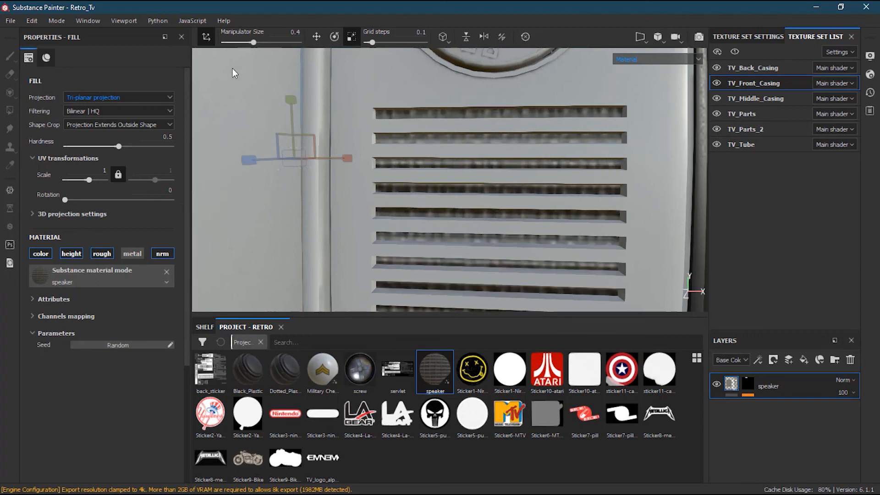
Move the tri-planar projection onto the speaker grille, at an offset of about X 0.777 and Y -0.185
left_click(317, 36)
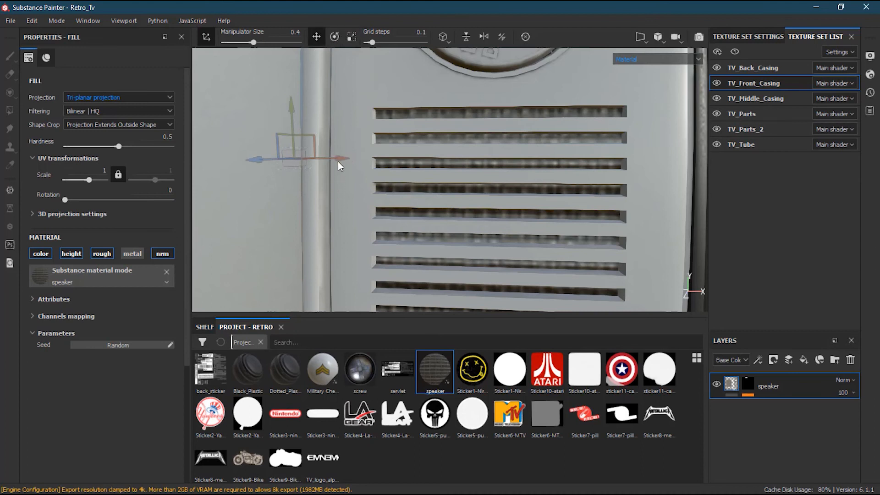
left_click_drag(340, 156, 533, 159)
left_click_drag(485, 199, 440, 193, "alt")
left_click_drag(361, 156, 436, 172)
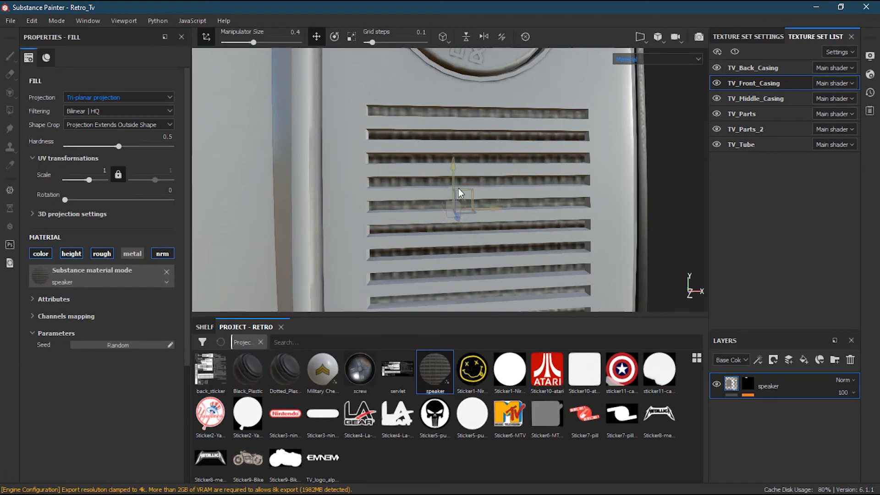
left_click(83, 213)
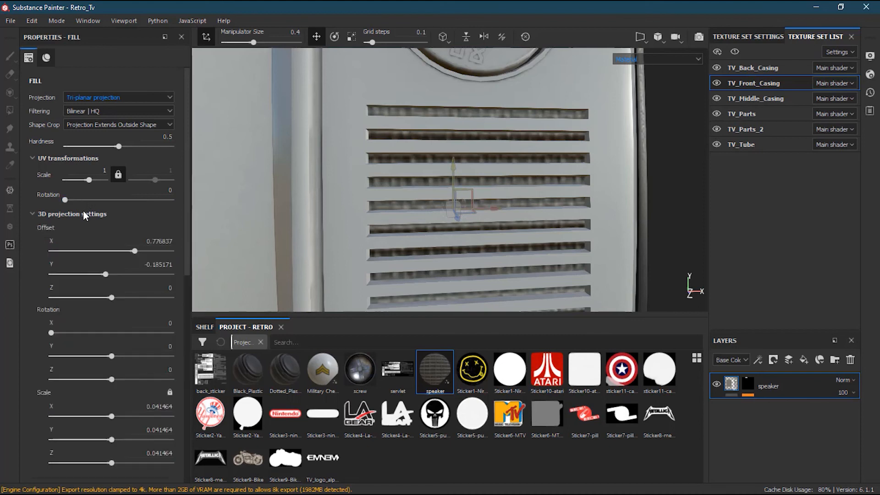
left_click(84, 213)
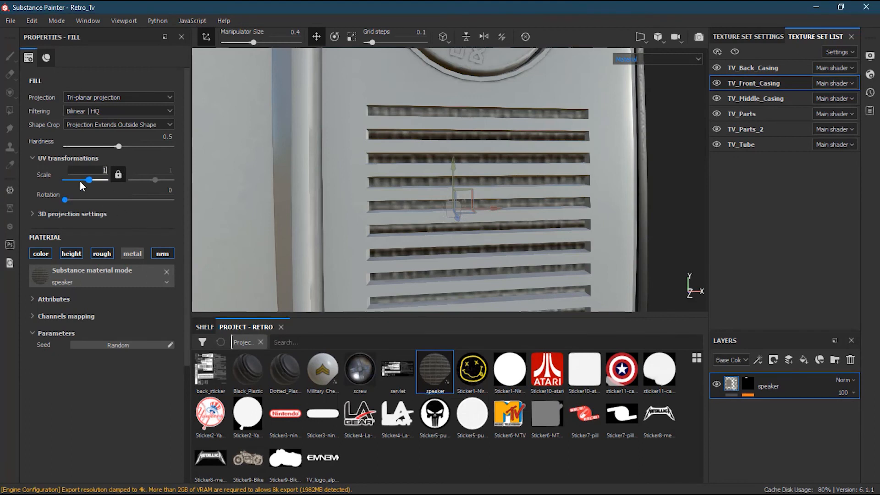
Set the speaker fill's UV scale to 6 and view the grille slots up close
type("6")
key("Return")
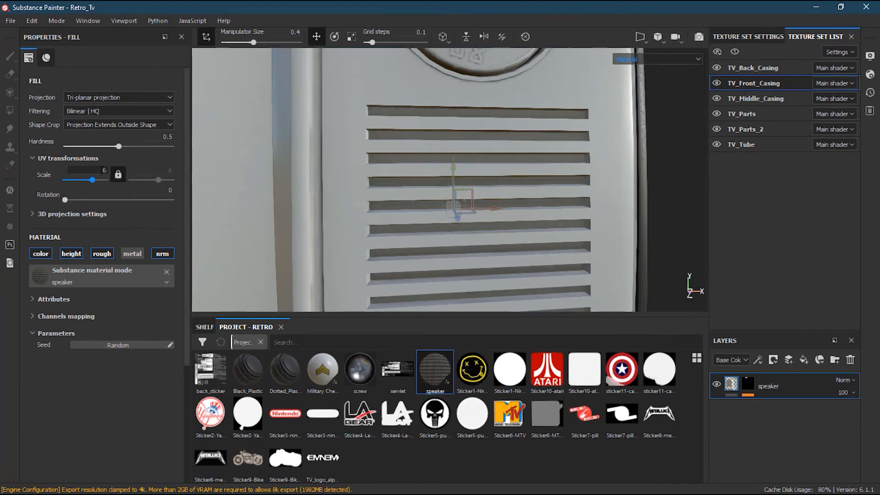
right_click_drag(392, 156, 465, 179, "alt")
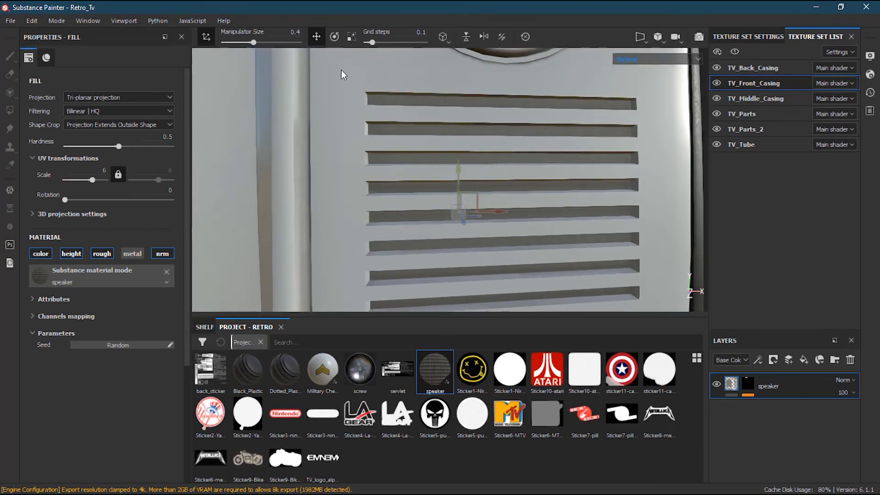
Enlarge the tri-planar projection uniformly until the speaker weave shows in the slots, and shrink it slightly along the vertical axis
left_click(353, 33)
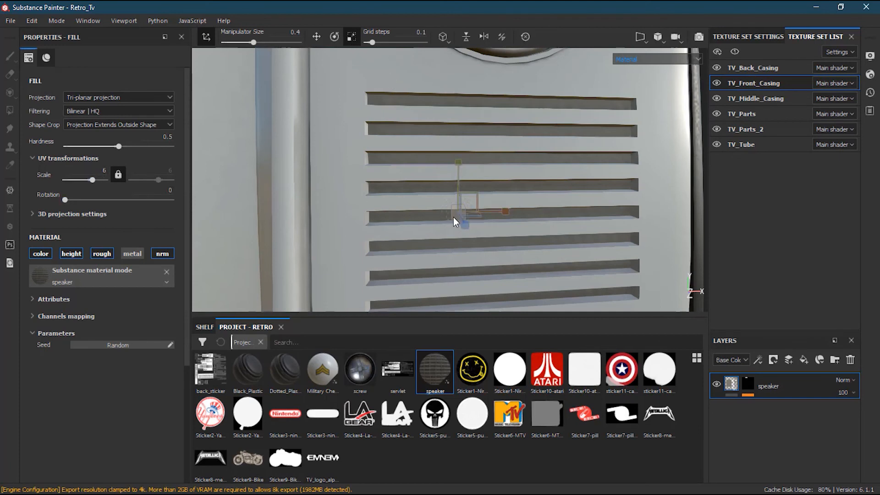
left_click_drag(453, 217, 879, 0)
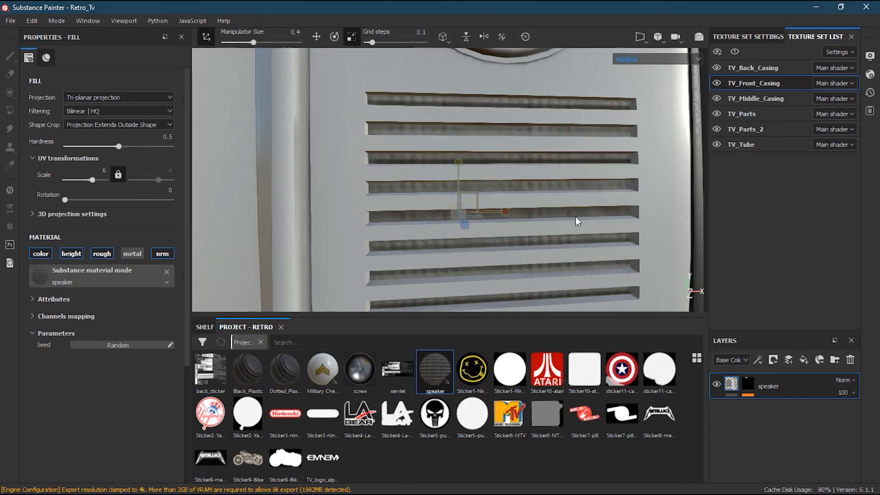
left_click_drag(455, 217, 606, 145)
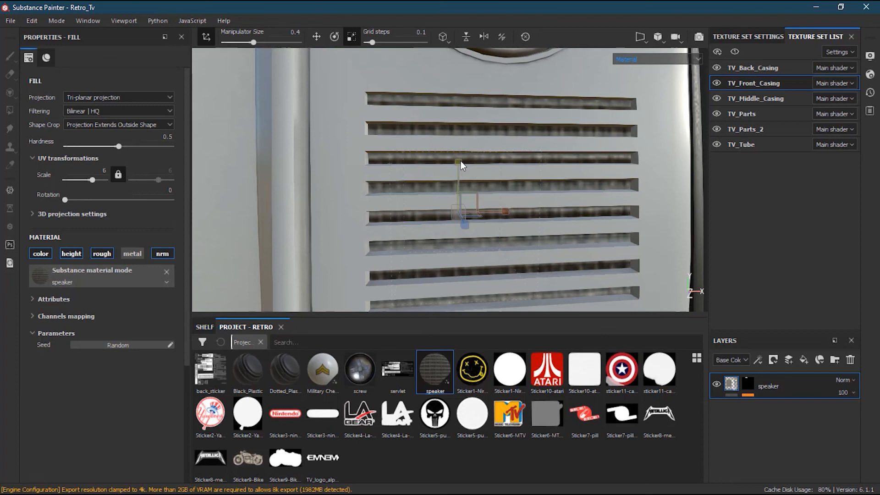
mouse_move(458, 160)
left_mouse_down()
mouse_move(458, 183)
mouse_move(458, 170)
left_mouse_up()
Examine the grille together with the whole television front, and preview the Black_Plastic and speaker materials
right_click_drag(499, 215, 348, 224, "alt")
middle_click_drag(518, 149, 541, 172, "alt")
right_click_drag(542, 171, 220, 209, "alt")
left_click_drag(486, 203, 498, 219, "alt")
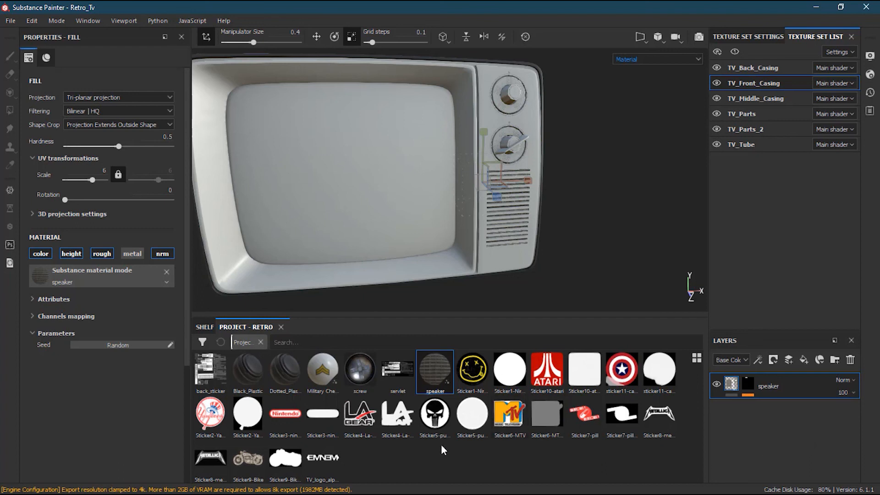
mouse_move(242, 370)
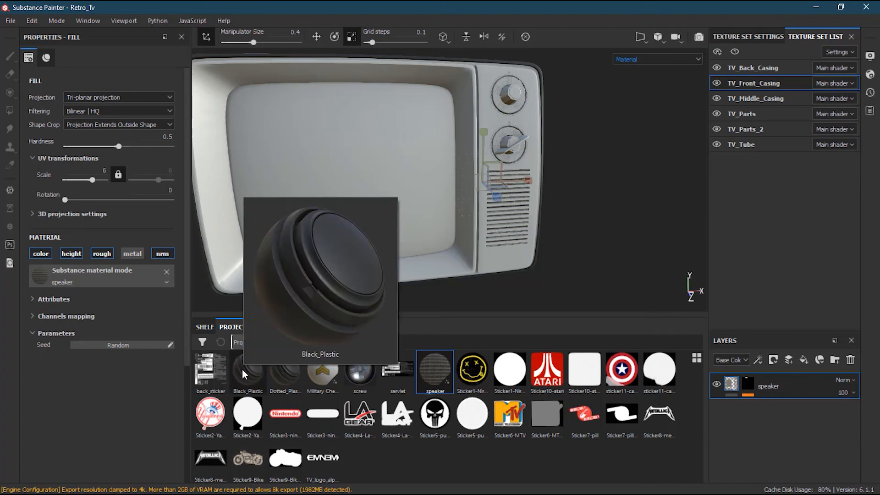
mouse_move(436, 375)
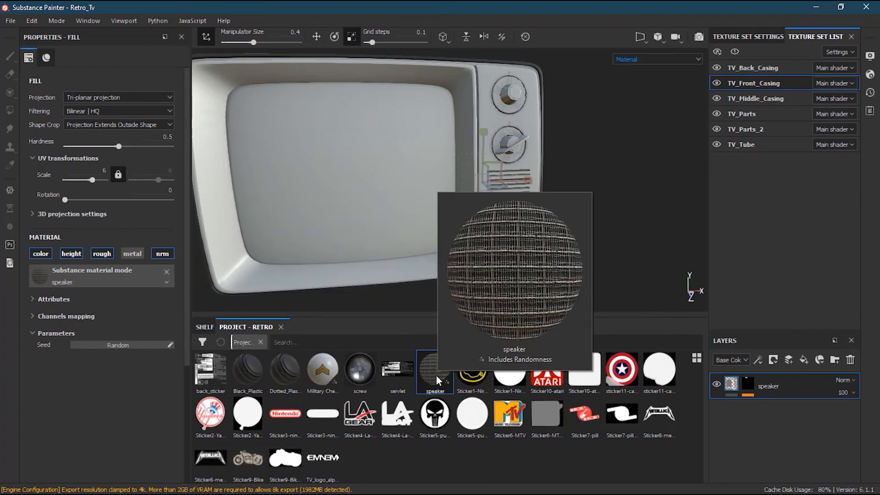